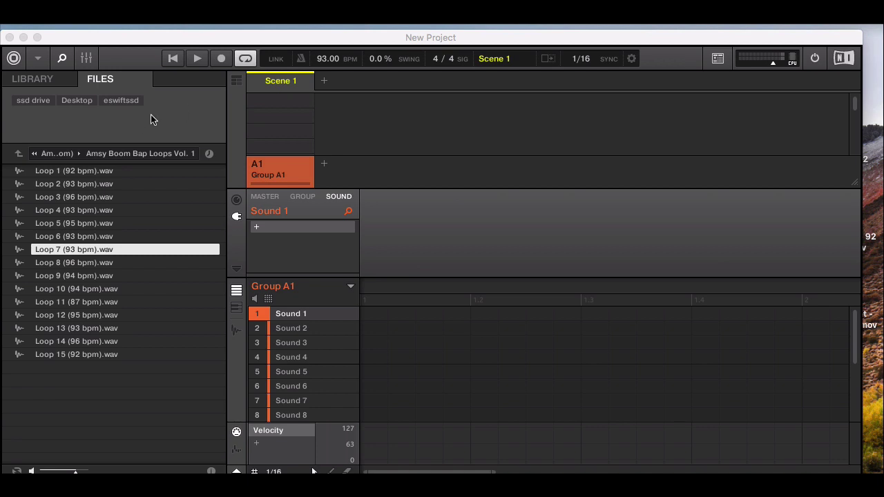
Switch to the browser to view the scarlett 212 image results, and minimise its window.
{"action": "left_click", "coordinate": [174, 470]}
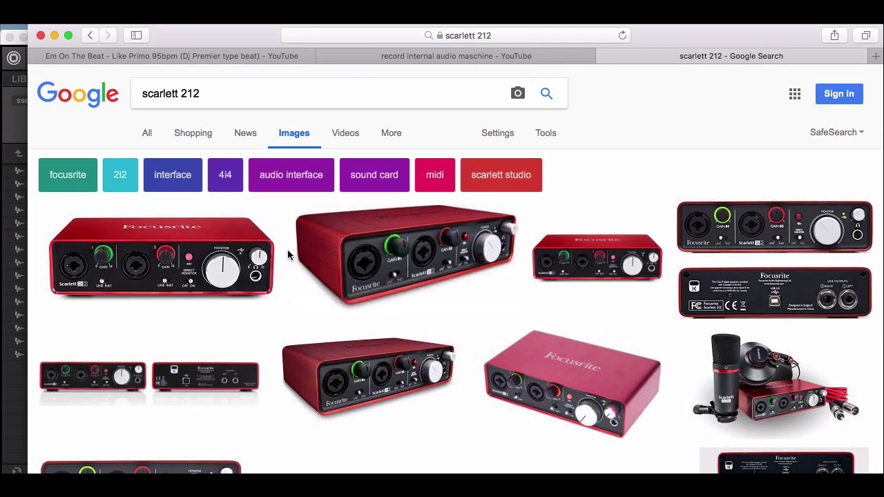
{"action": "left_click", "coordinate": [55, 35]}
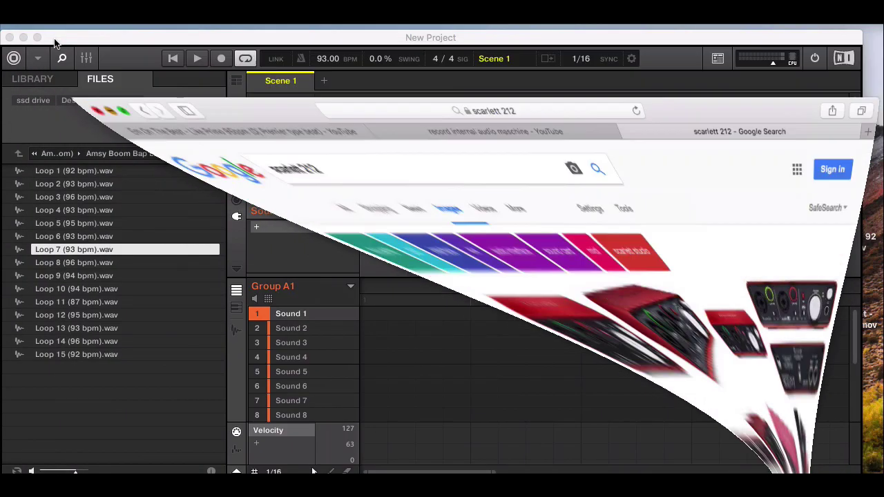
Check the version information of Maschine 2 and close it.
{"action": "left_click", "coordinate": [69, 19]}
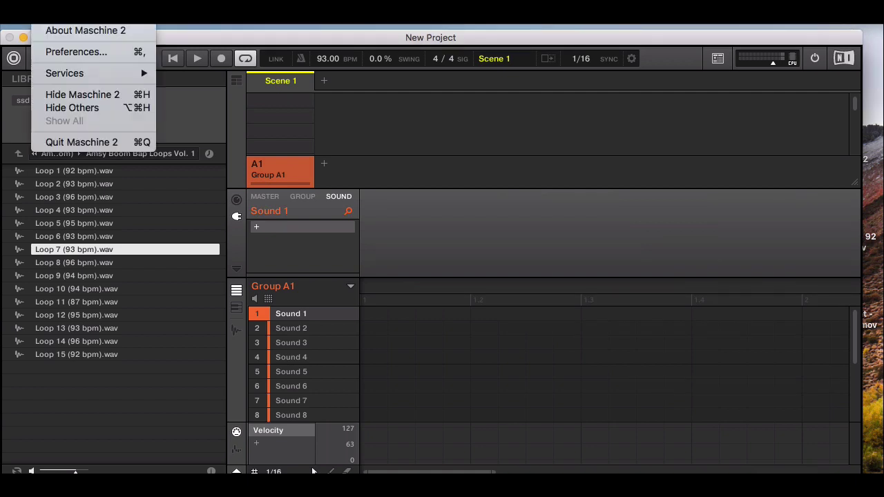
{"action": "left_click", "coordinate": [72, 32]}
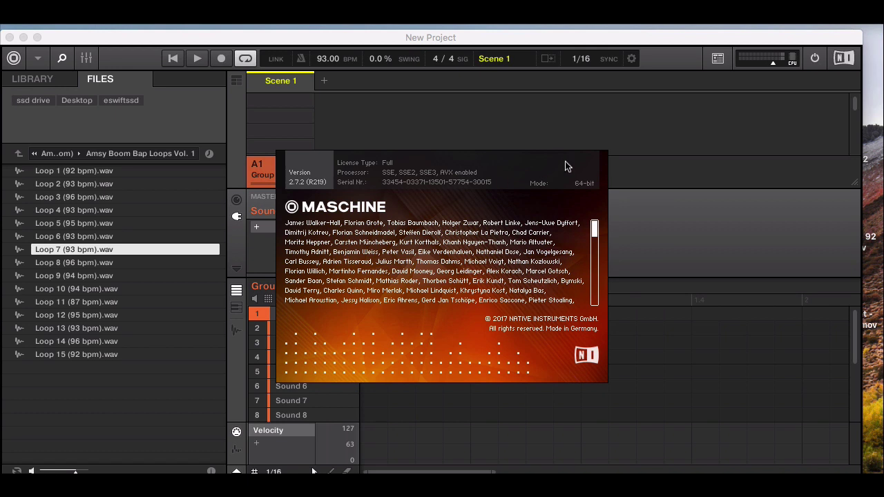
{"action": "left_click", "coordinate": [587, 169]}
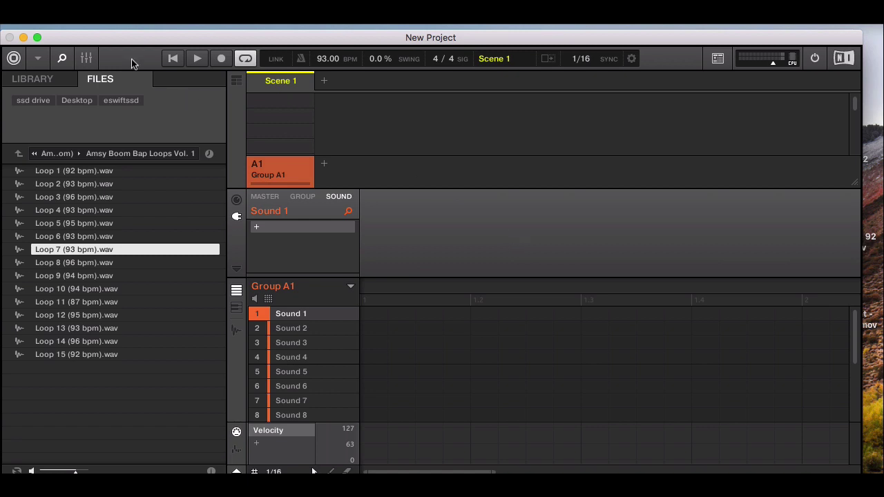
Create a new project and load Loop 7 (93 bpm).wav into Sound 1 of Group A1.
{"action": "left_click", "coordinate": [118, 14]}
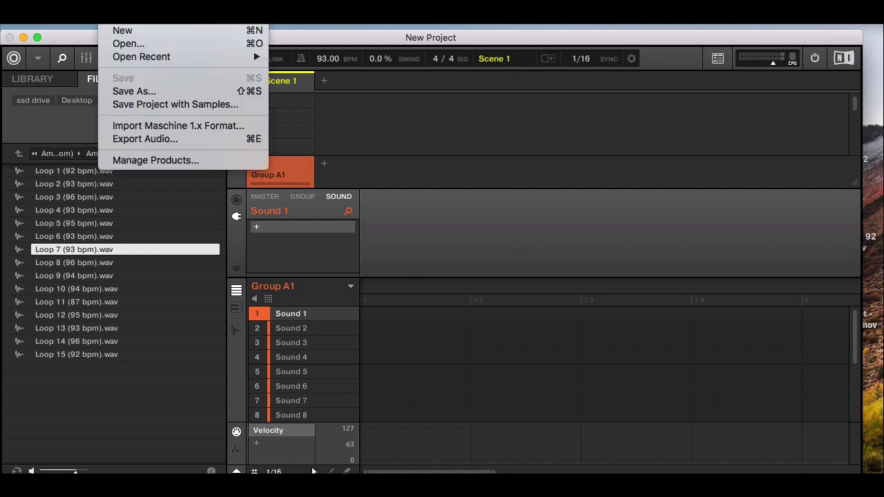
{"action": "left_click", "coordinate": [118, 34]}
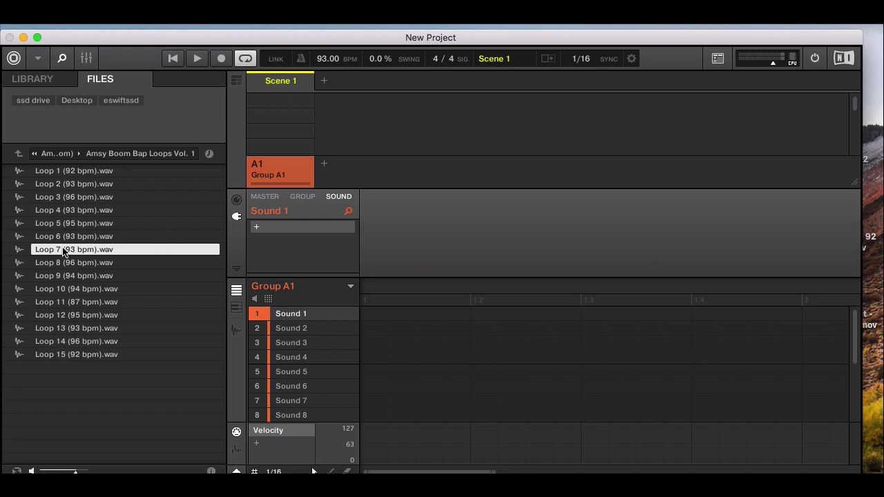
{"action": "left_click_drag", "start_coordinate": [105, 254], "coordinate": [292, 315]}
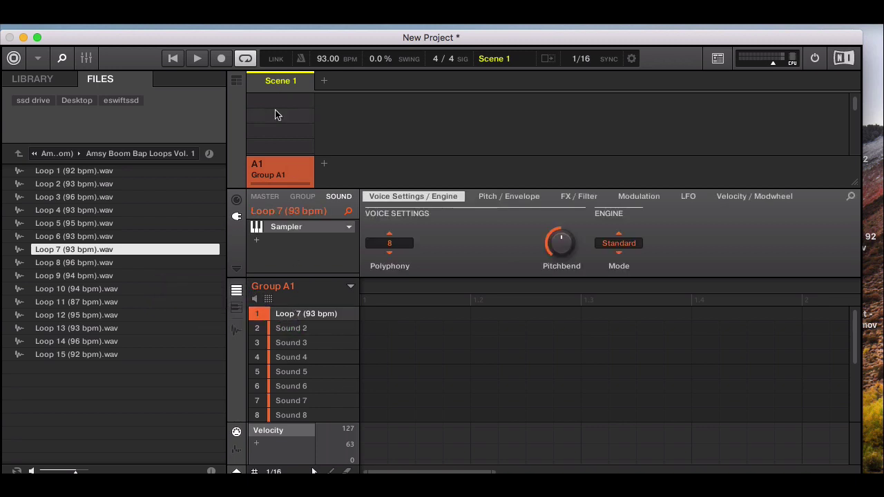
Switch the arranger to the song timeline and set the project tempo to 93 BPM.
{"action": "left_click", "coordinate": [237, 82]}
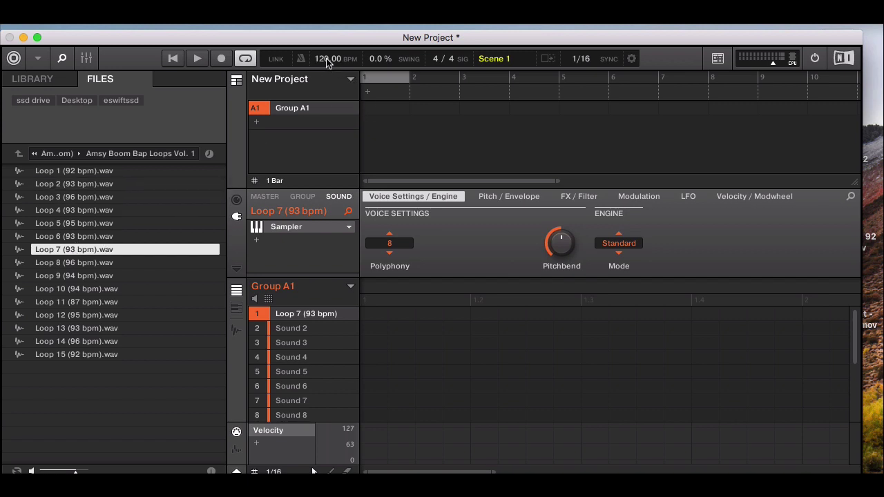
{"action": "left_click_drag", "start_coordinate": [326, 58], "coordinate": [326, 86]}
Set the Loop 7 sampler's polyphony to 1 and place a Loop 7 note at the very start of bar 1.
{"action": "scroll", "coordinate": [390, 240], "scroll_direction": "down", "scroll_amount": 7}
{"action": "left_click", "coordinate": [371, 315]}
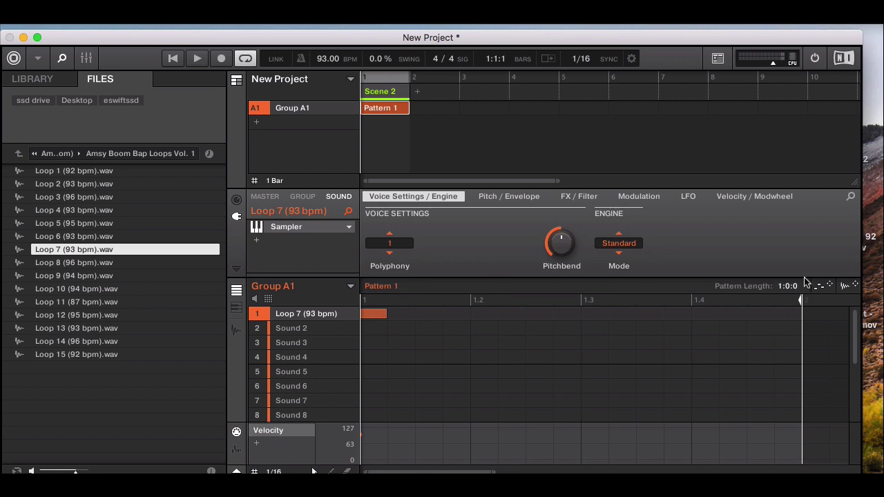
Set the length of Group A1's pattern to 2 bars and briefly play back the loop.
{"action": "left_click_drag", "start_coordinate": [787, 286], "coordinate": [787, 269]}
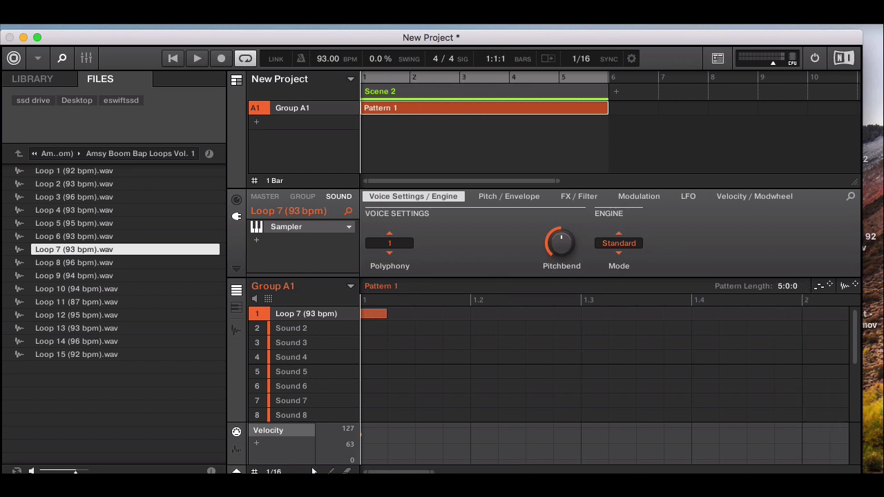
{"action": "left_click_drag", "start_coordinate": [787, 269], "coordinate": [788, 283]}
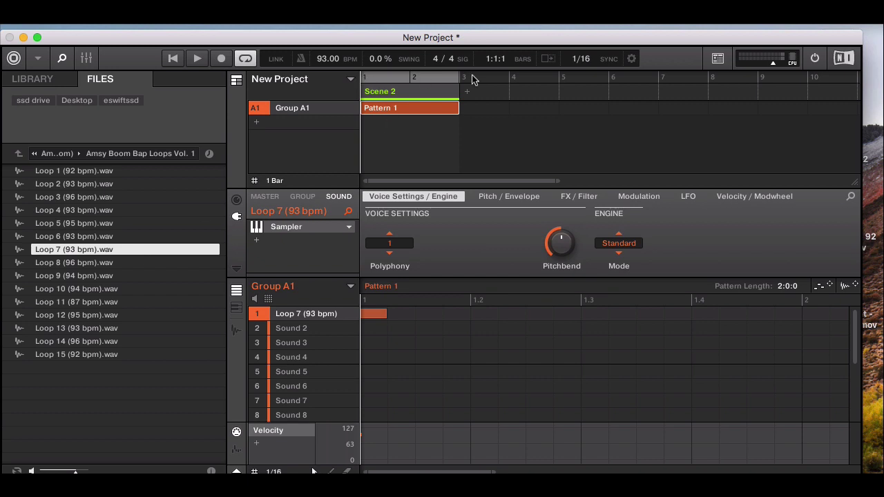
{"action": "left_click", "coordinate": [198, 58]}
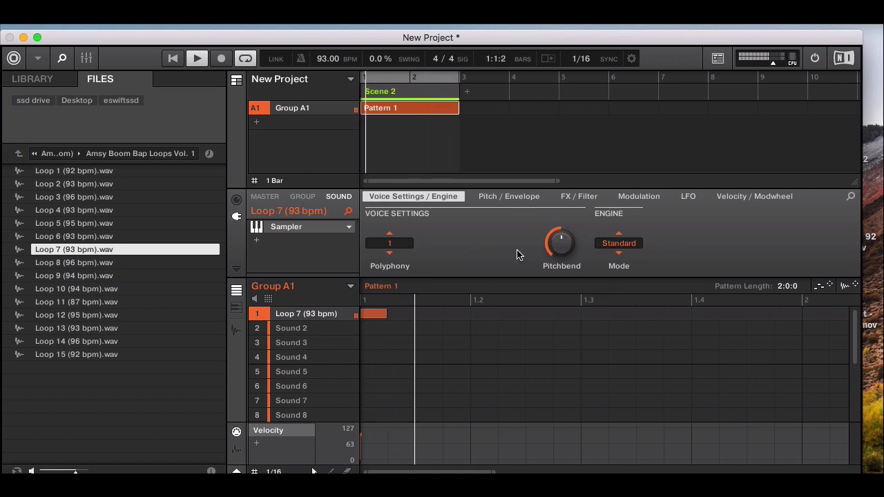
{"action": "left_click", "coordinate": [196, 61]}
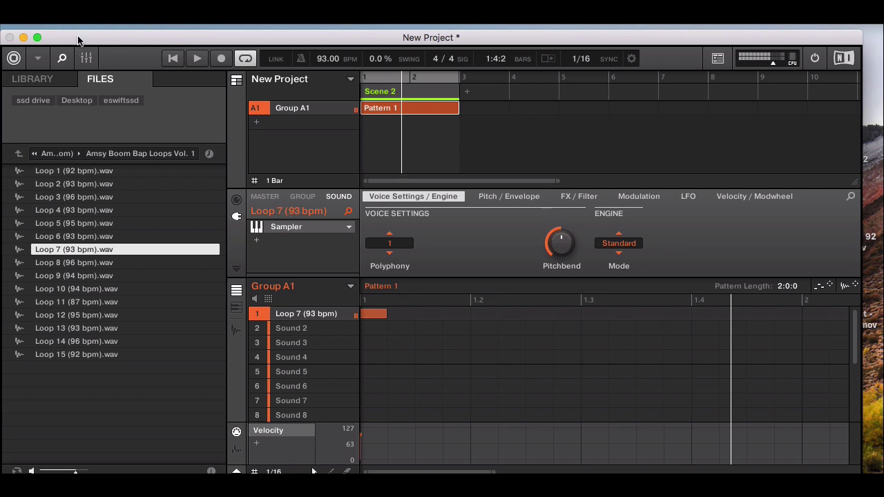
Set the audio interface device to Scarlett 2i2 USB in the preferences and close them.
{"action": "left_click", "coordinate": [59, 12]}
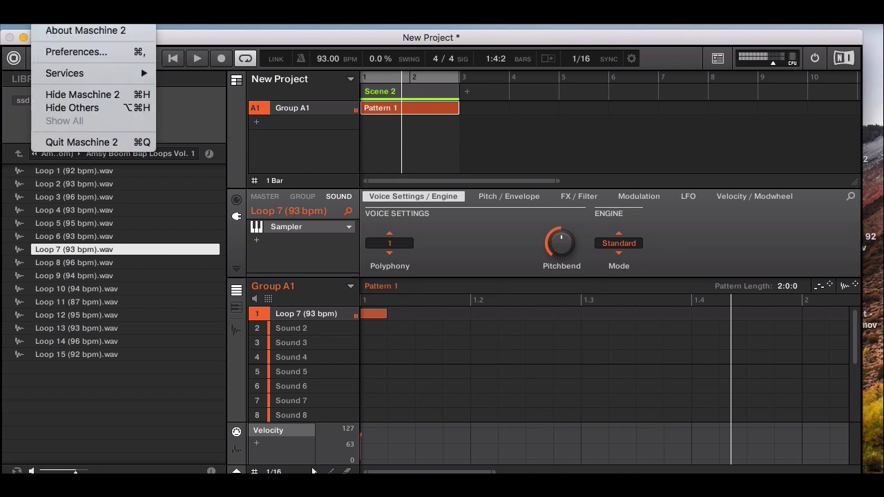
{"action": "left_click", "coordinate": [74, 53]}
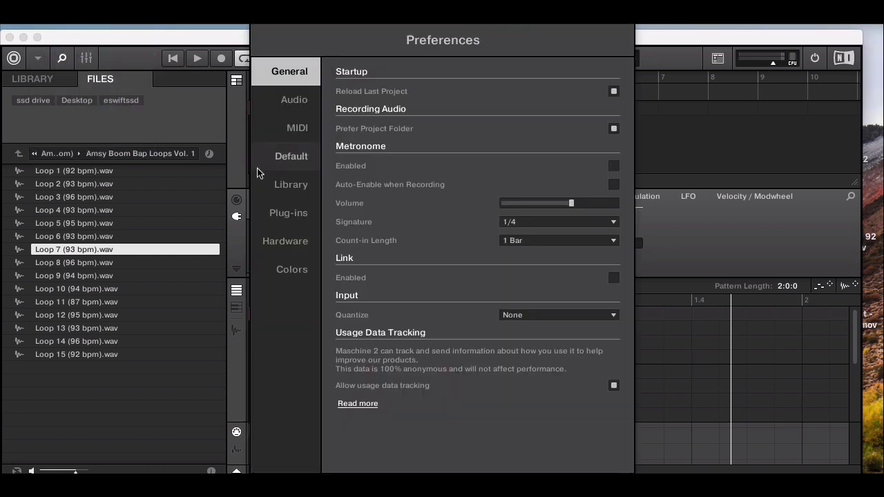
{"action": "left_click", "coordinate": [287, 103]}
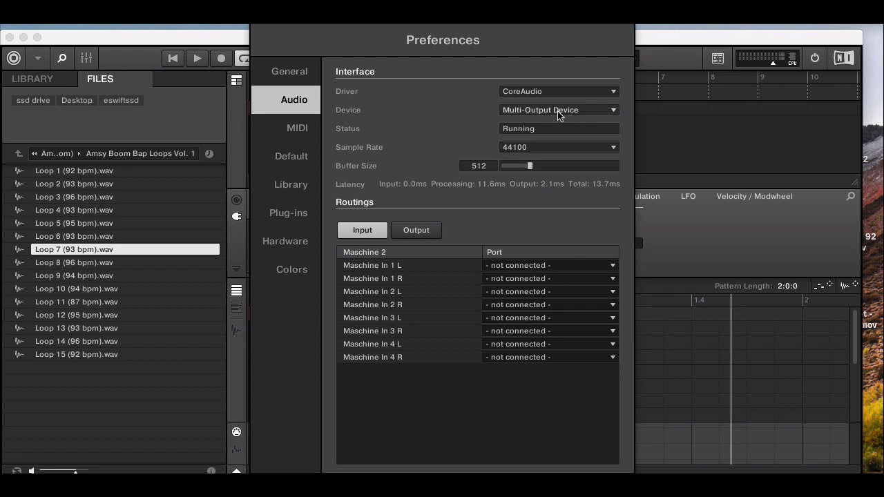
{"action": "left_click", "coordinate": [525, 110]}
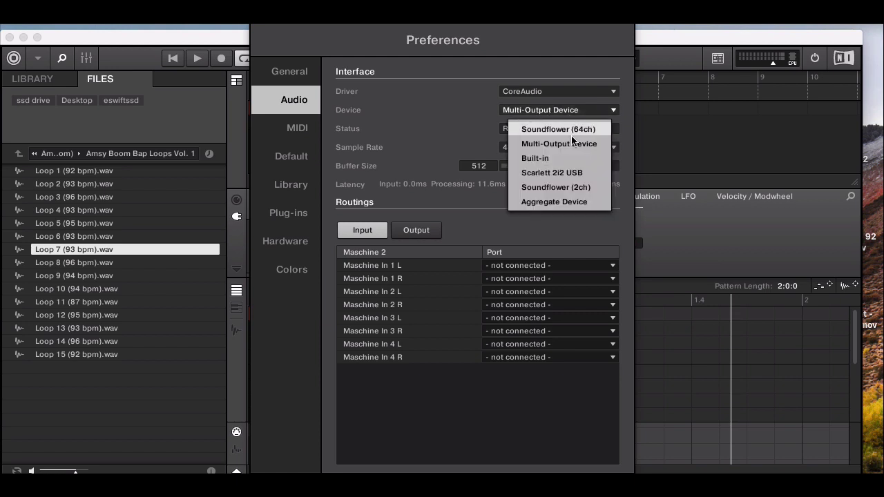
{"action": "left_click", "coordinate": [547, 172]}
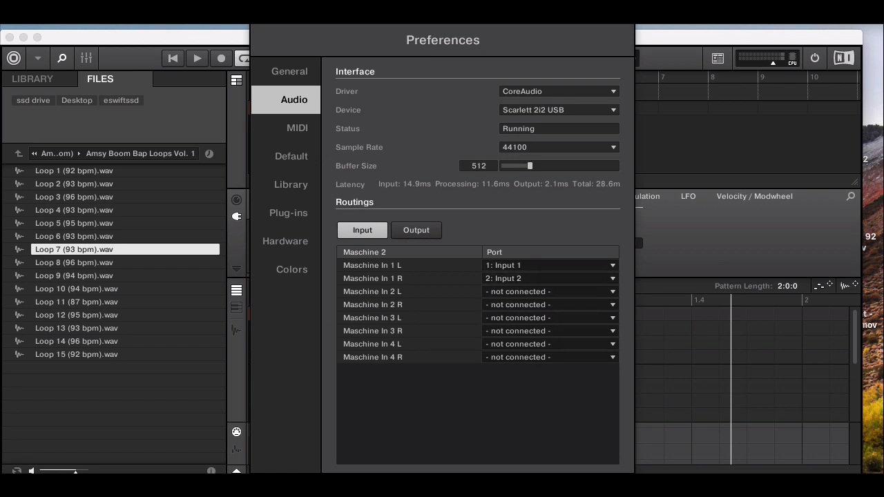
{"action": "key", "text": "Escape"}
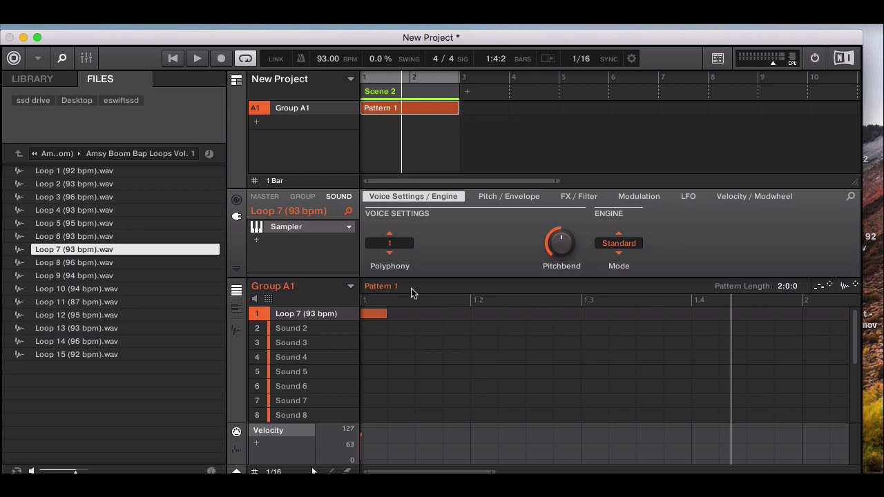
Add Group B1 and set its sample recording source to Ext. Mono.
{"action": "left_click", "coordinate": [255, 126]}
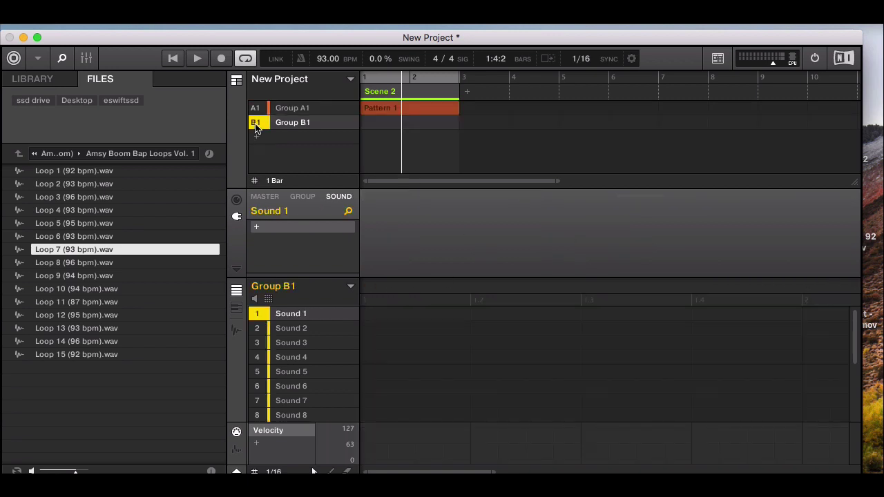
{"action": "left_click", "coordinate": [235, 330]}
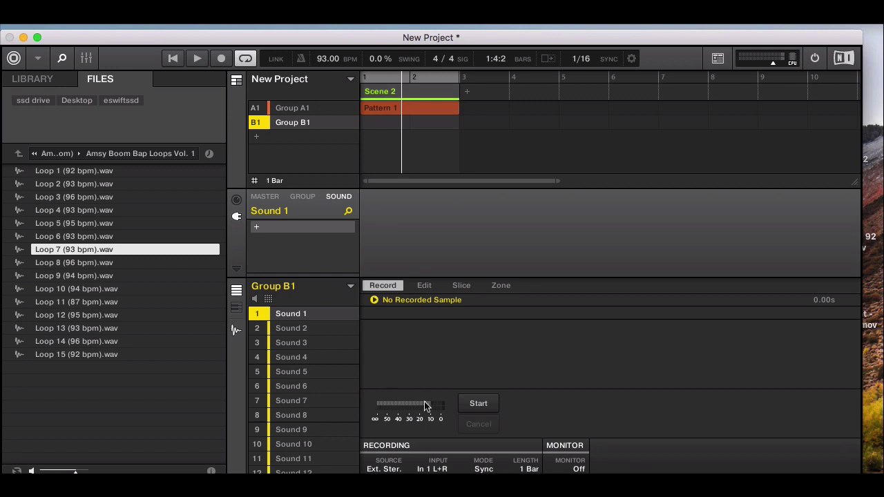
{"action": "left_click", "coordinate": [390, 468]}
{"action": "left_click", "coordinate": [397, 433]}
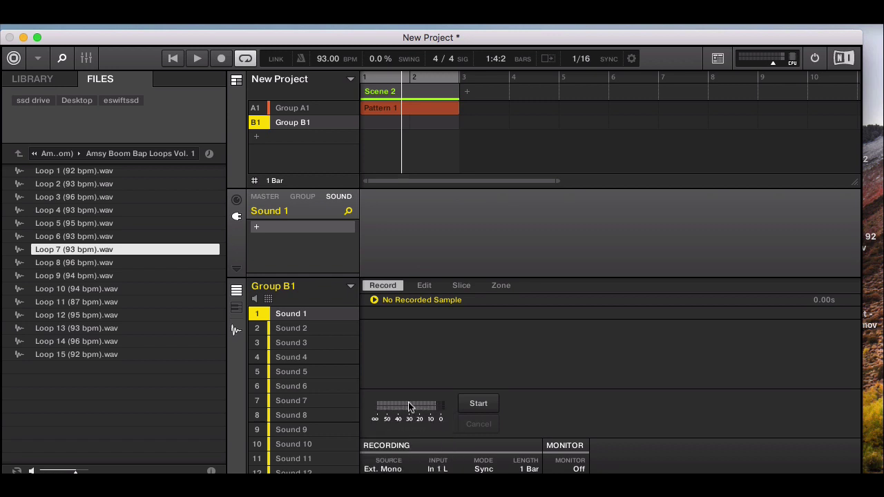
Keep the recording mode on Sync and set the recording length to FREE.
{"action": "left_click", "coordinate": [485, 468]}
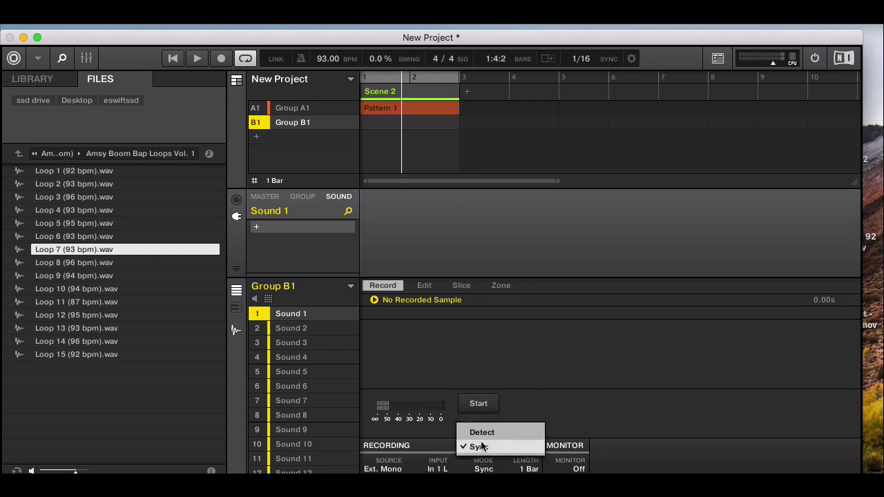
{"action": "left_click", "coordinate": [480, 447]}
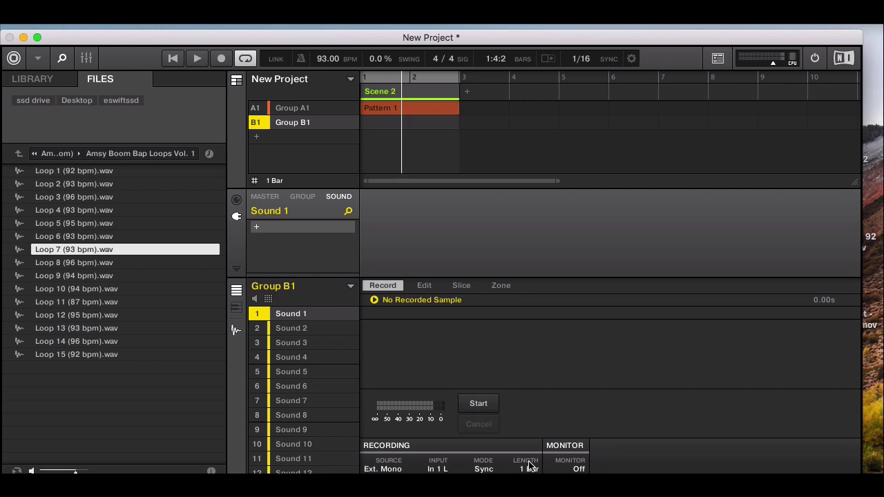
{"action": "left_click", "coordinate": [529, 467]}
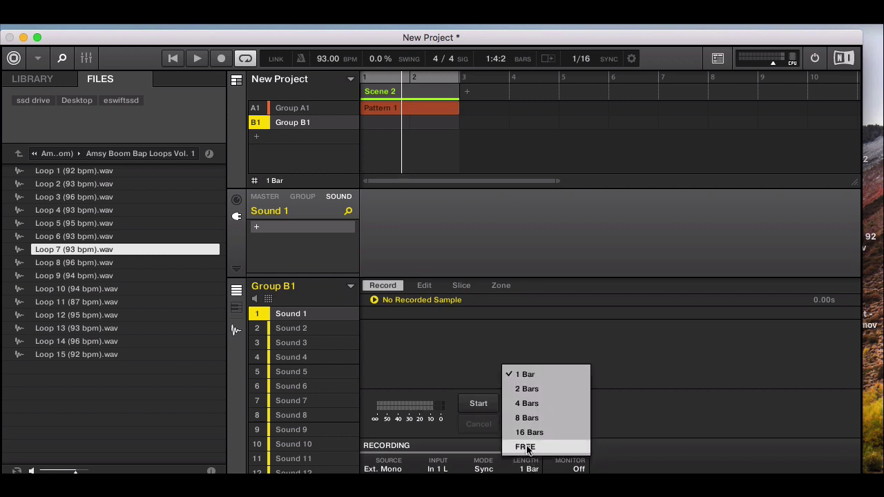
{"action": "left_click", "coordinate": [527, 448]}
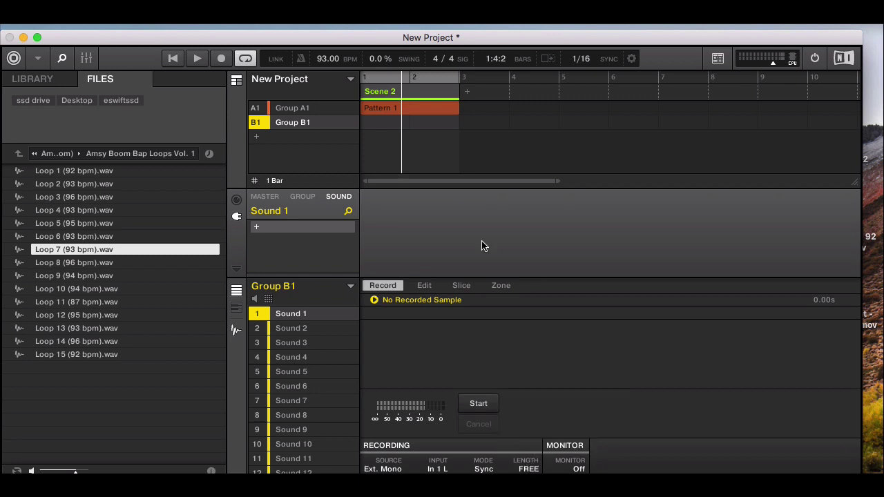
Create a pattern for Group B1 and set its length to 2 bars.
{"action": "left_click", "coordinate": [236, 330]}
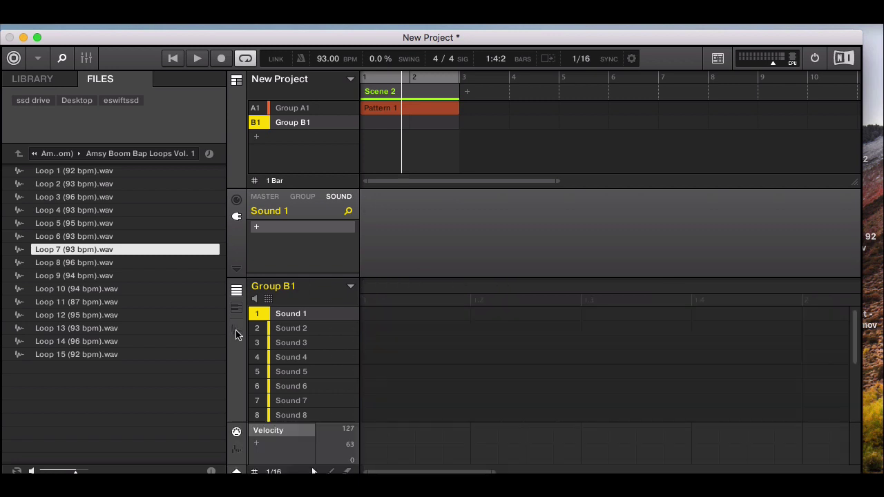
{"action": "left_click", "coordinate": [368, 315]}
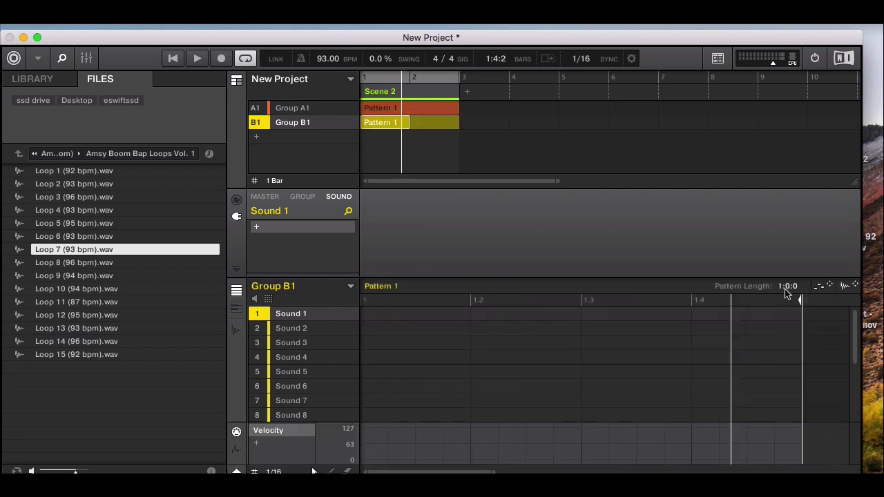
{"action": "left_click_drag", "start_coordinate": [787, 286], "coordinate": [788, 276]}
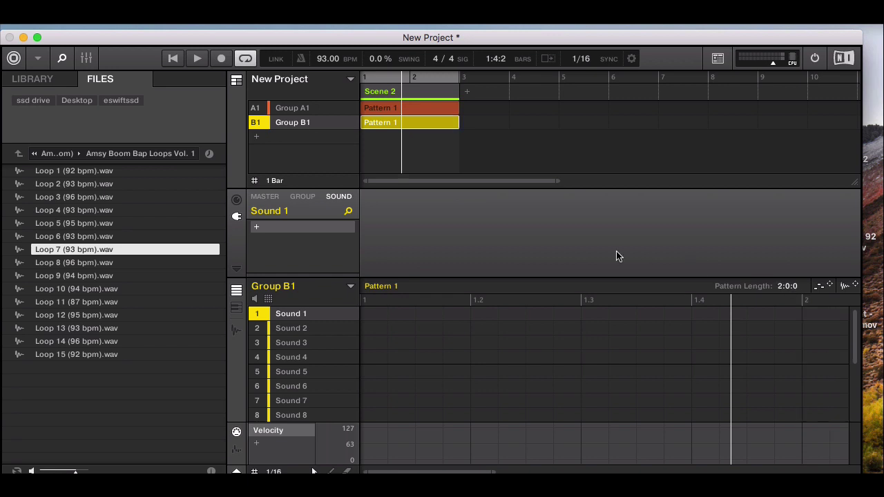
Record two bars of audio from the external input into Sound 1 of Group B1 while the loop plays.
{"action": "left_click", "coordinate": [235, 330]}
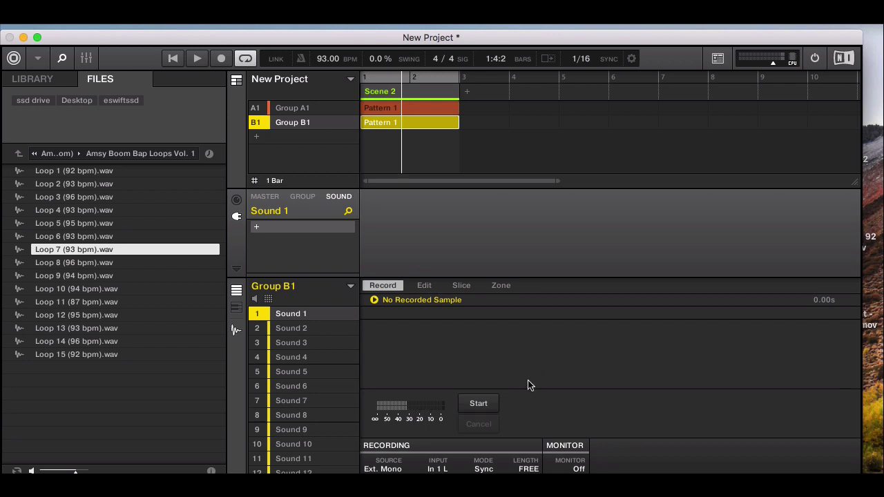
{"action": "left_click", "coordinate": [482, 404]}
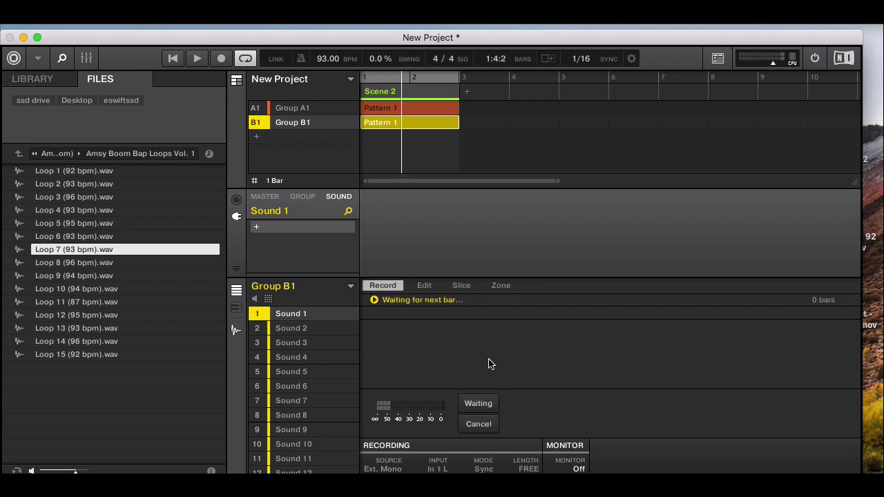
{"action": "key", "text": "space"}
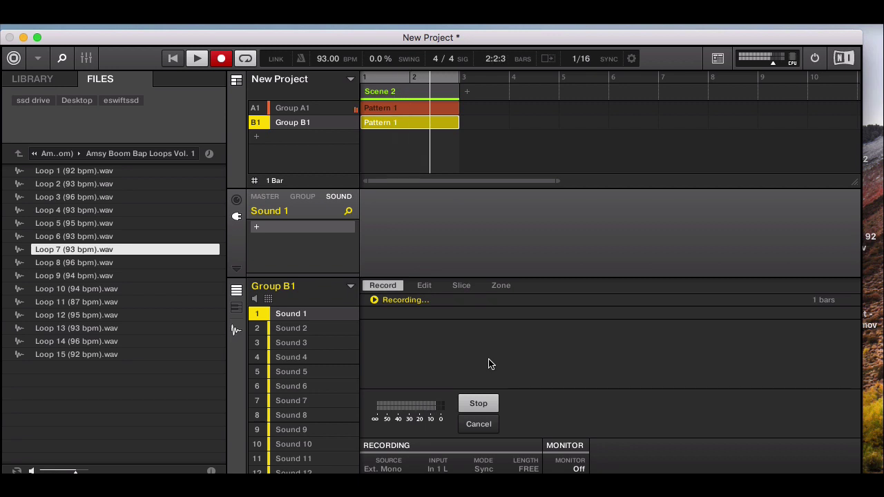
{"action": "key", "text": "space"}
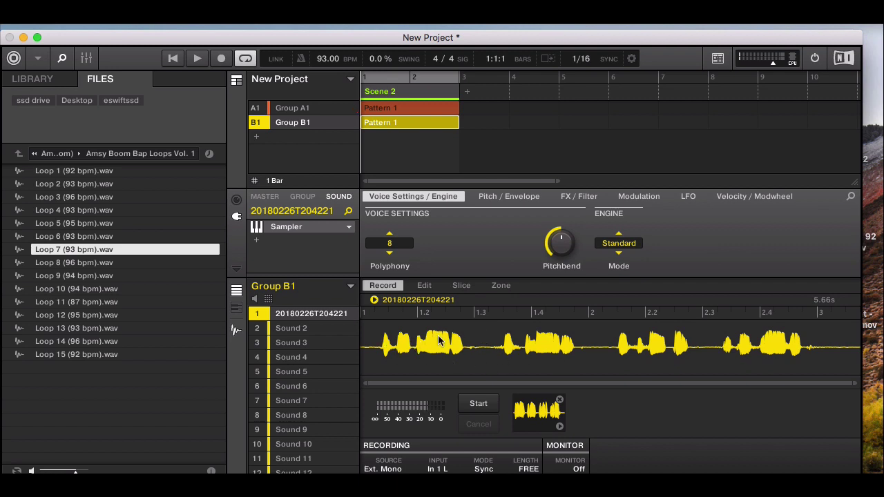
Change the audio interface device to Multi-Output Device in the audio preferences and close them.
{"action": "left_click", "coordinate": [72, 14]}
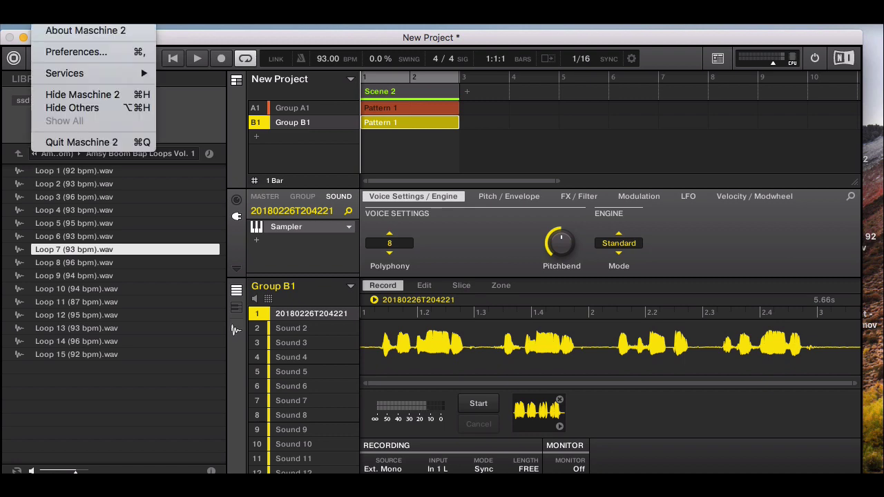
{"action": "left_click", "coordinate": [73, 52]}
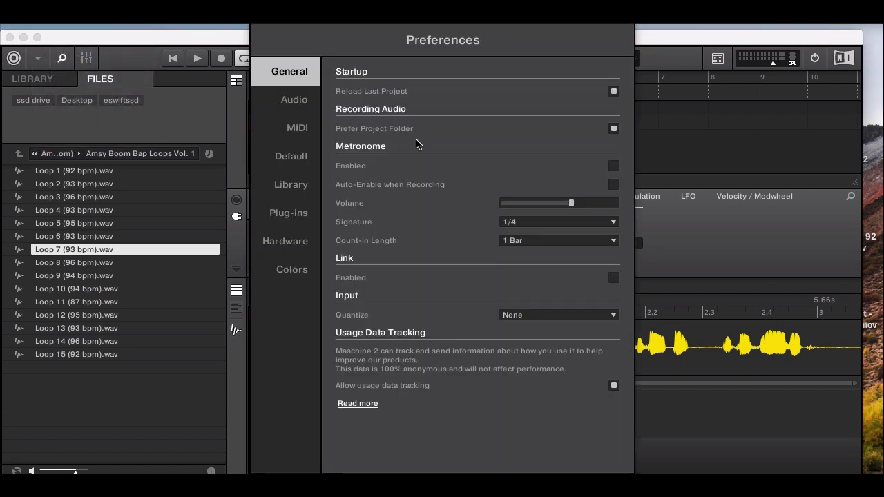
{"action": "left_click", "coordinate": [294, 100]}
{"action": "left_click", "coordinate": [523, 111]}
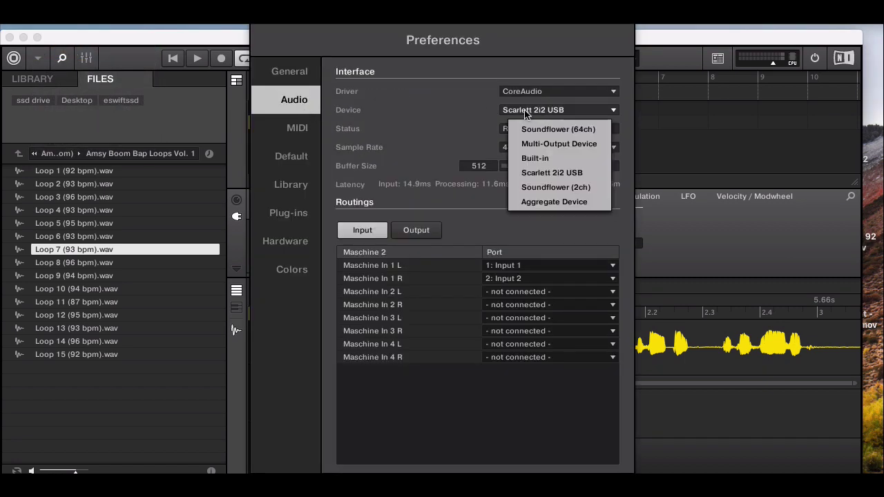
{"action": "left_click", "coordinate": [565, 144]}
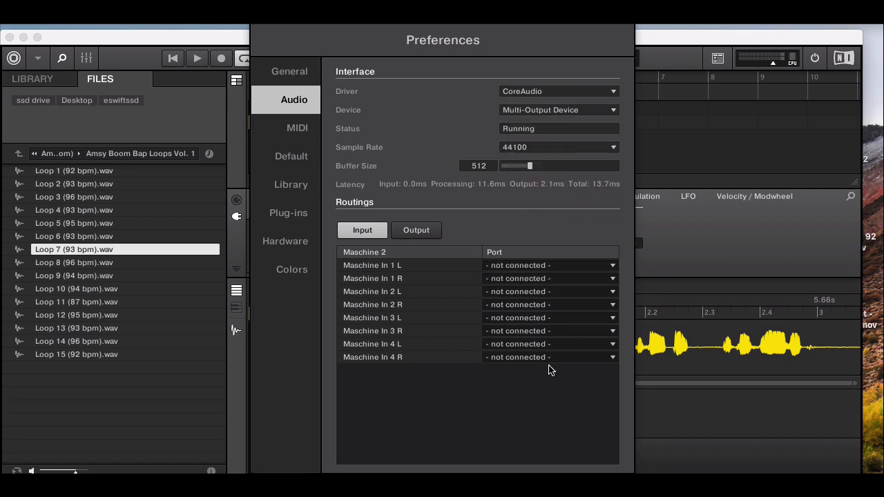
{"action": "key", "text": "super+w"}
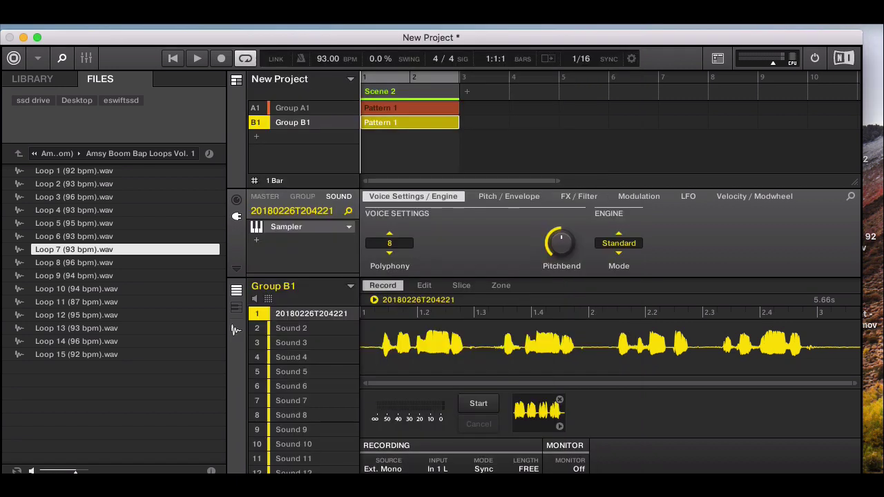
Normalize the whole recorded sample in Sound 1 of Group B1.
{"action": "left_click", "coordinate": [427, 286]}
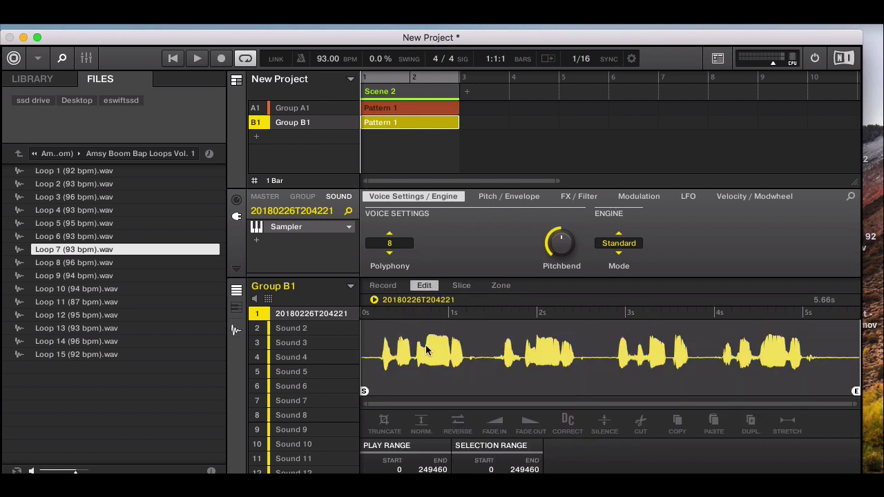
{"action": "left_click", "coordinate": [421, 424]}
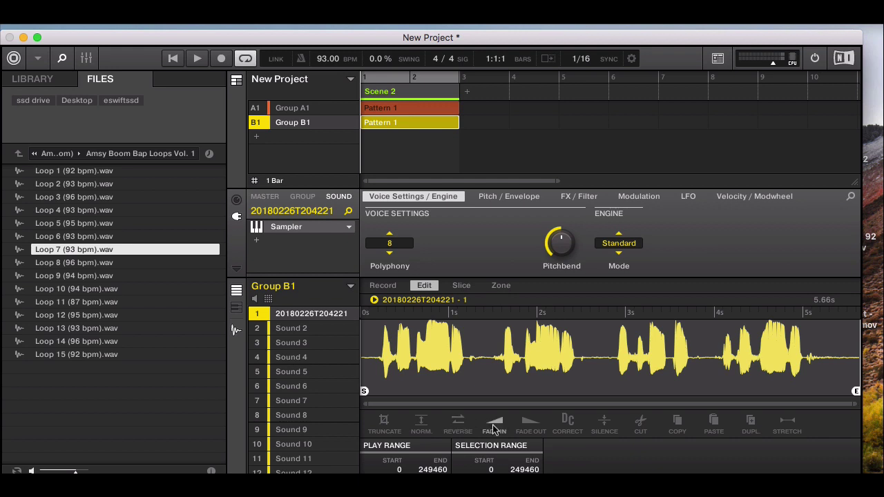
Set the first slice start of the recording at about 0.2 s and the sampler polyphony to 1.
{"action": "left_click", "coordinate": [462, 286]}
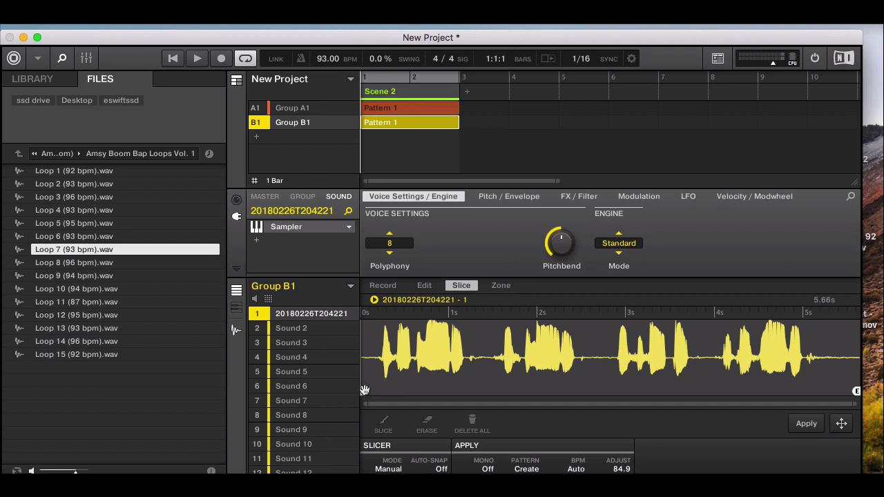
{"action": "left_click_drag", "start_coordinate": [365, 390], "coordinate": [380, 391]}
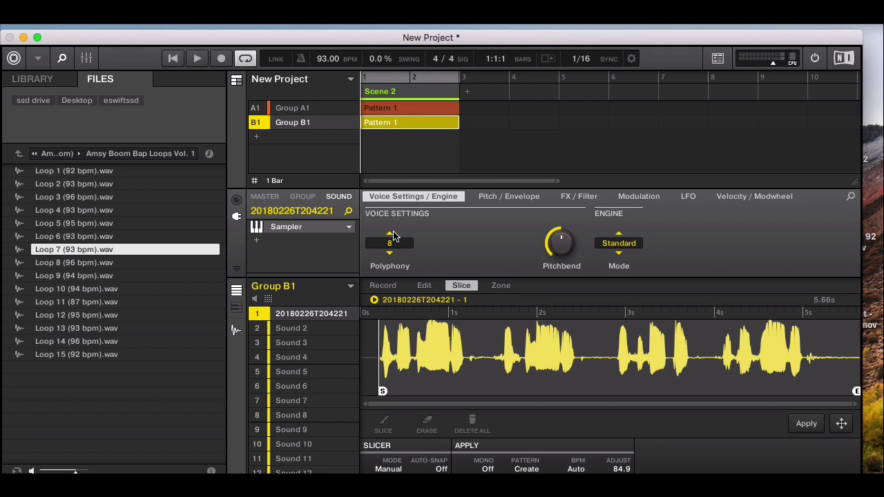
{"action": "left_click_drag", "start_coordinate": [390, 237], "coordinate": [391, 244]}
Slice the recording manually at the phrase starts, at about 1.6, 2.9, 4.1 and 4.3 s, auditioning it against the loop.
{"action": "key", "text": "space"}
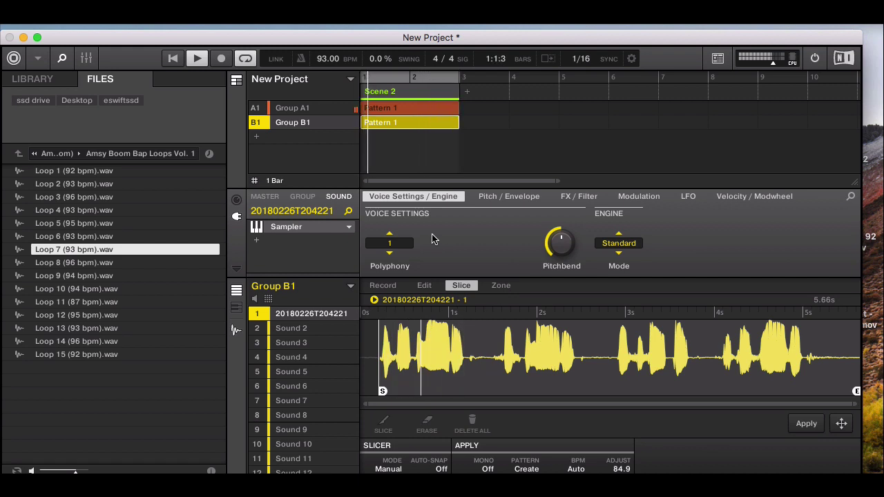
{"action": "key", "text": "space"}
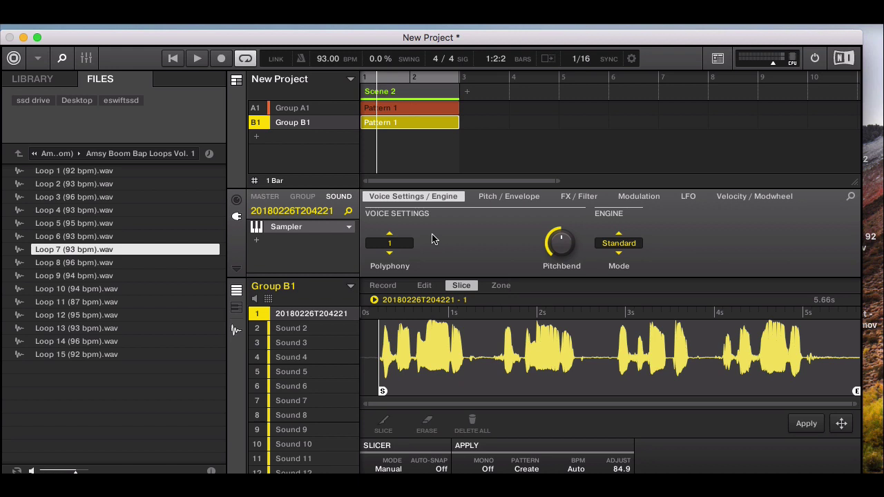
{"action": "key", "text": "space"}
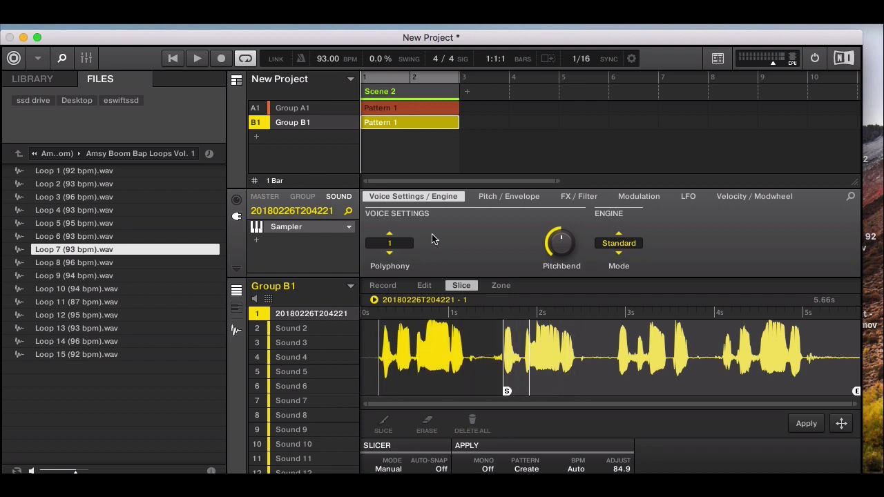
{"action": "key", "text": "space"}
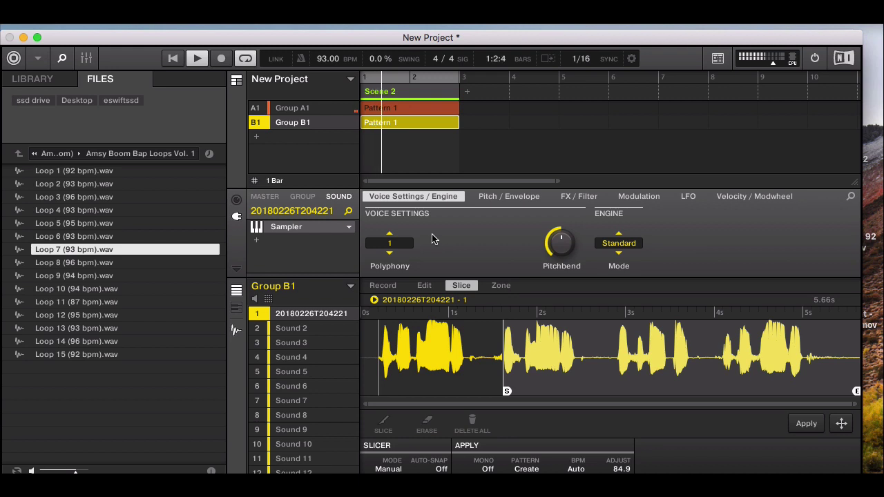
{"action": "key", "text": "space"}
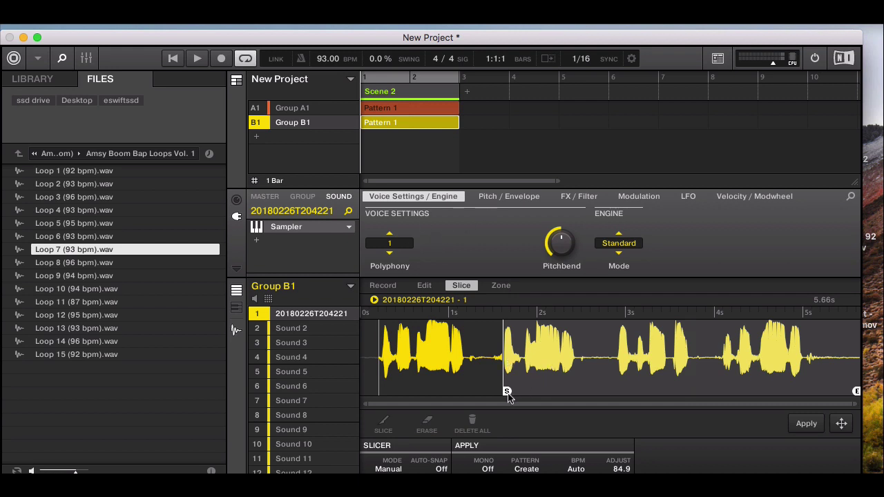
{"action": "left_click_drag", "start_coordinate": [507, 392], "coordinate": [507, 391]}
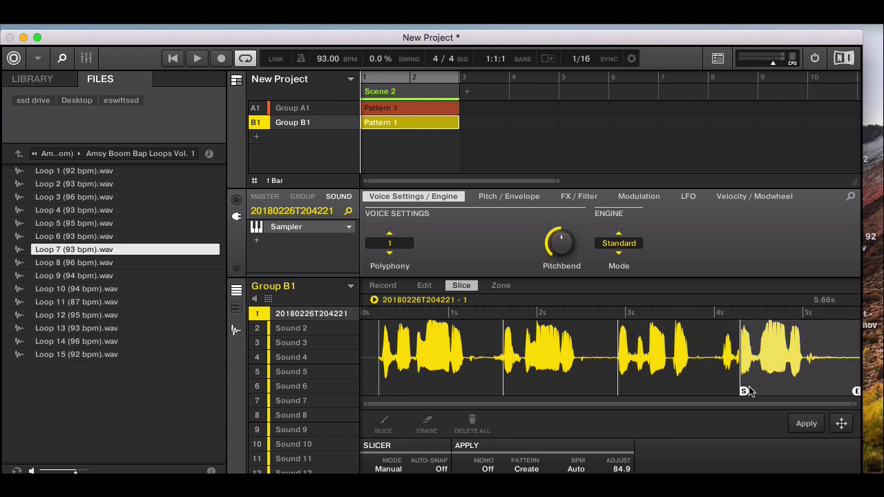
{"action": "left_click_drag", "start_coordinate": [743, 391], "coordinate": [724, 392]}
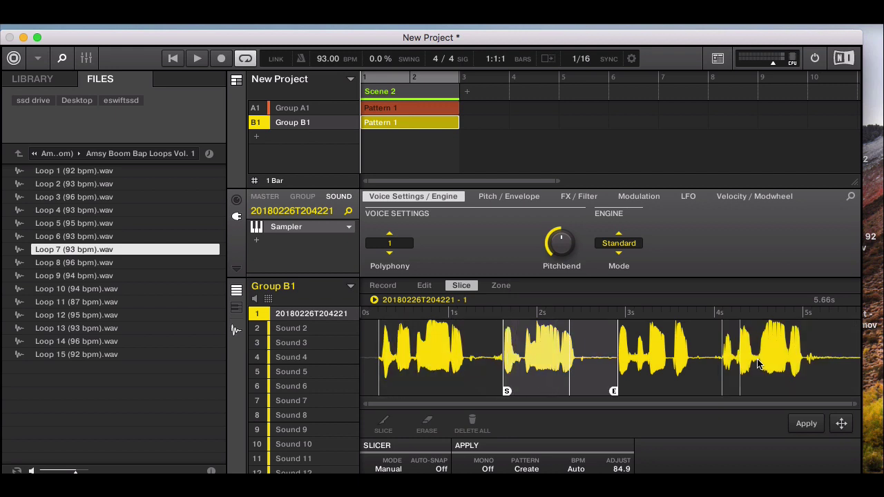
Apply the slices to Sound 1 with pattern creation and play back the generated pattern.
{"action": "left_click", "coordinate": [805, 424]}
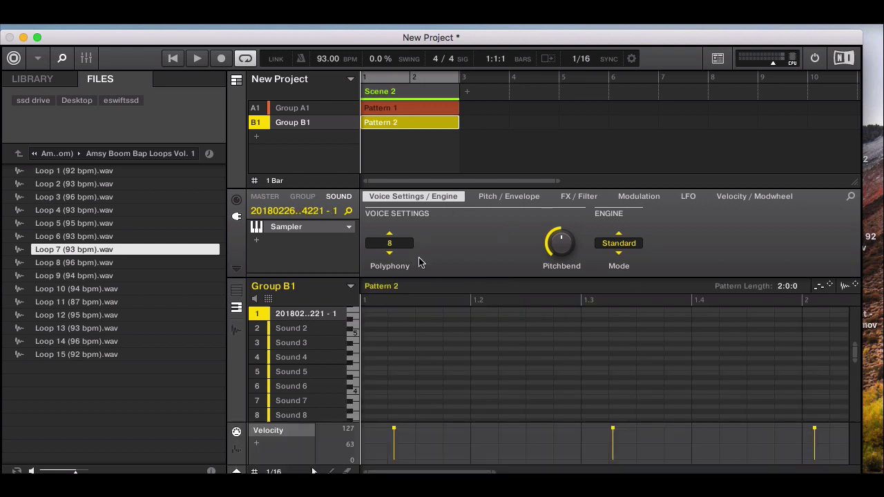
{"action": "scroll", "coordinate": [393, 350], "scroll_direction": "down", "scroll_amount": 10}
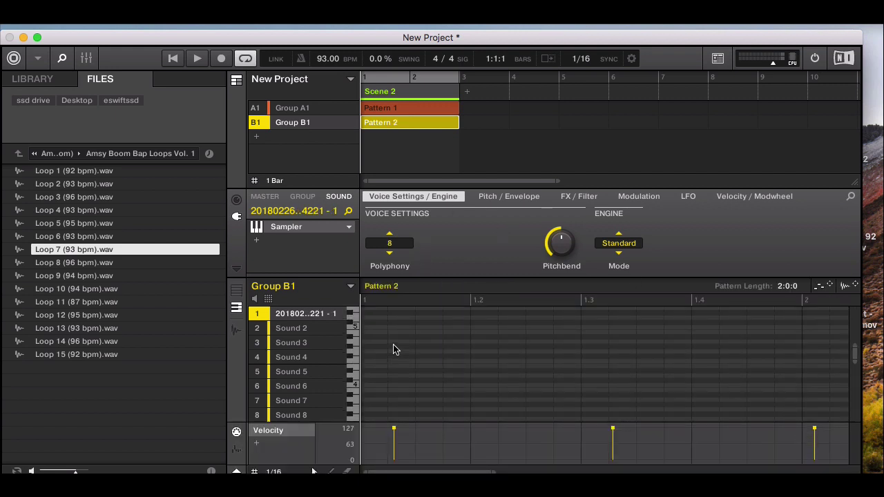
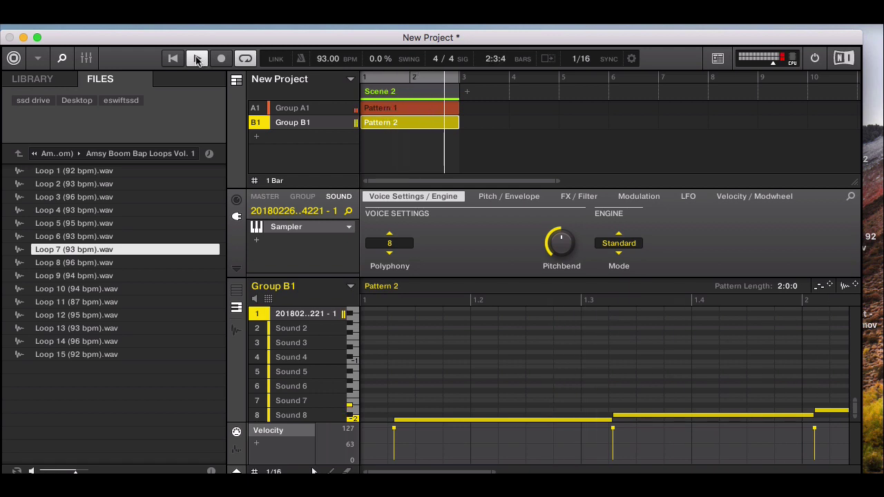
{"action": "left_click", "coordinate": [196, 59]}
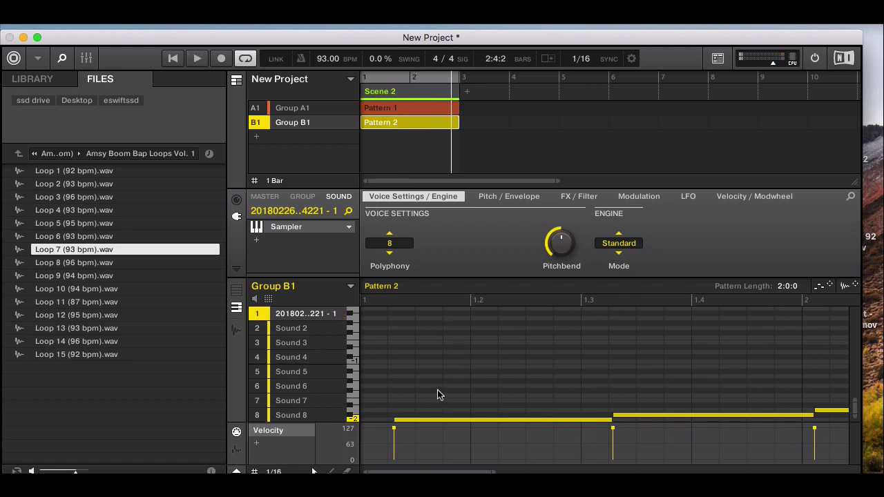
Delete all generated slice notes from the Group B1 pattern and set the sampler polyphony to 1.
{"action": "left_click_drag", "start_coordinate": [419, 391], "coordinate": [447, 424]}
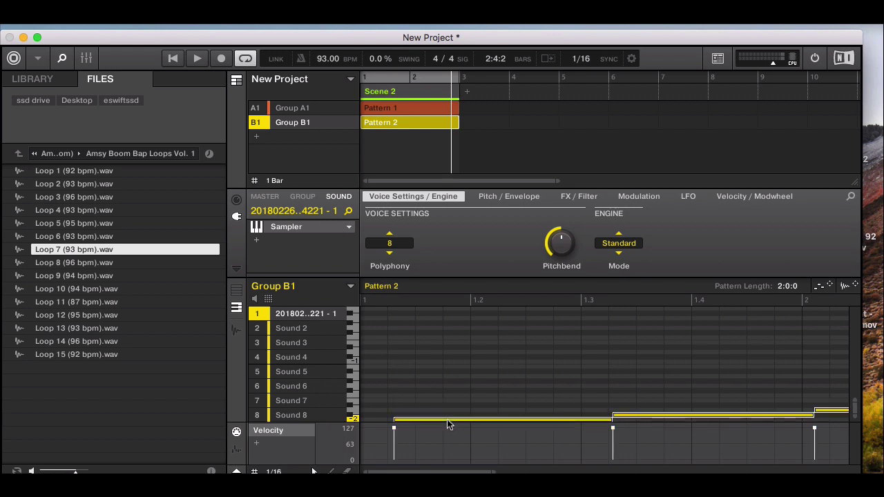
{"action": "key", "text": "Delete"}
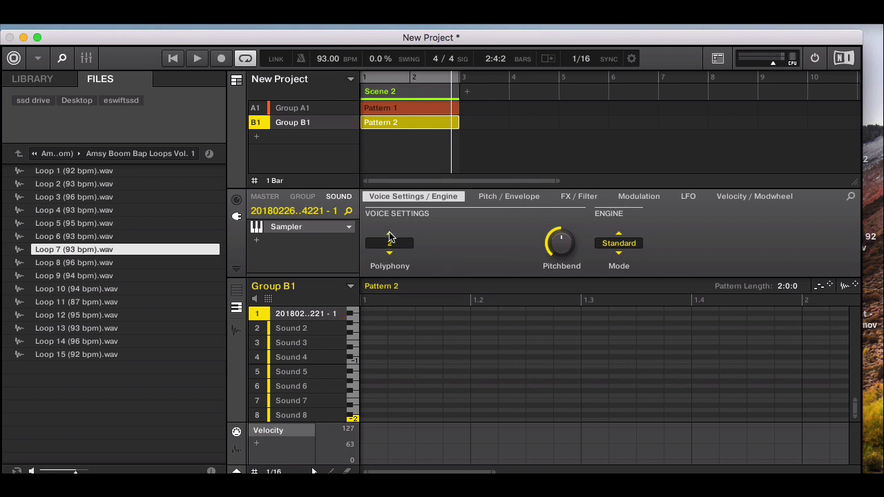
{"action": "left_click_drag", "start_coordinate": [391, 237], "coordinate": [390, 245]}
Add the internal Reverb effect after the Sampler on Sound 1.
{"action": "left_click", "coordinate": [257, 243]}
{"action": "mouse_move", "coordinate": [286, 268]}
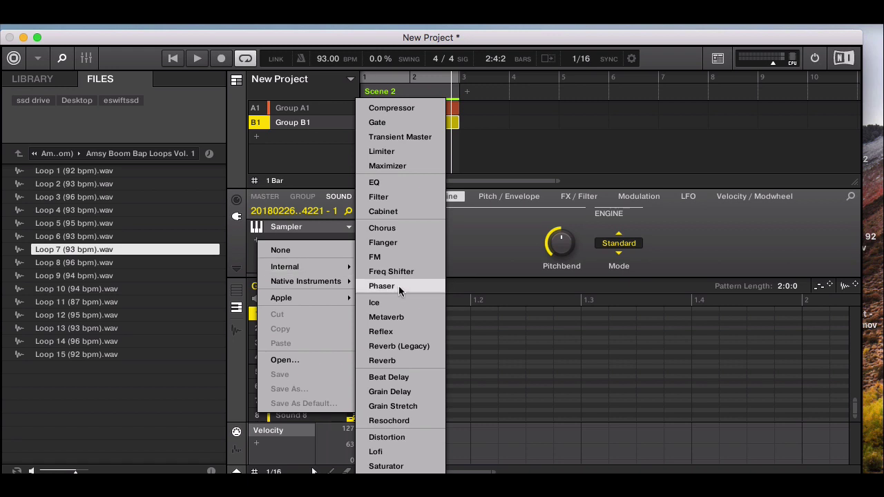
{"action": "left_click", "coordinate": [391, 360]}
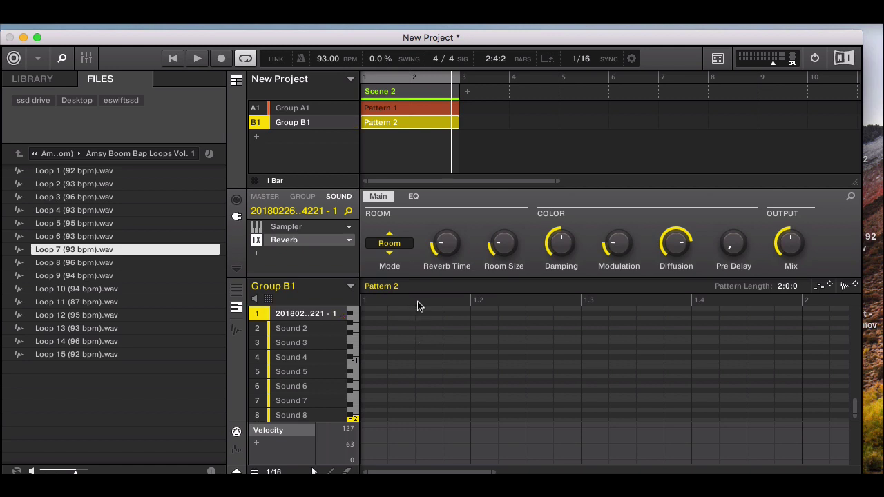
Record a new performance of the slices into Pattern 2 of Group B1 and stop playback.
{"action": "key", "text": "super+r"}
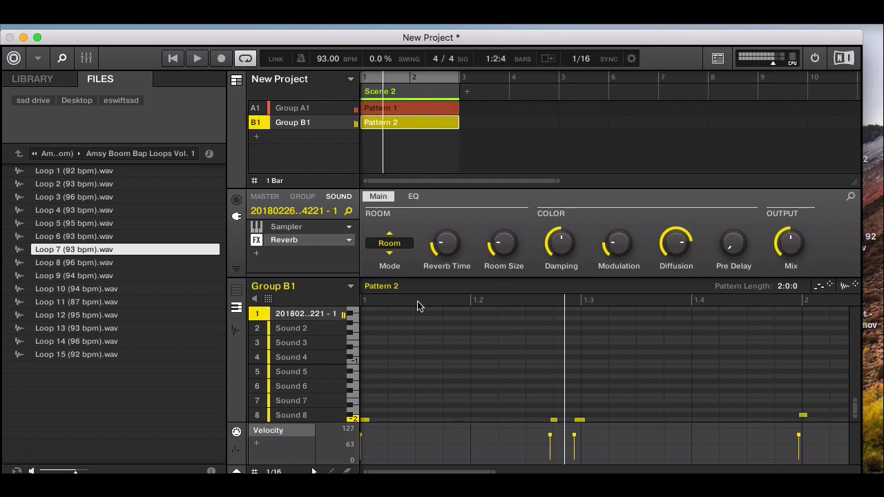
{"action": "key", "text": "space"}
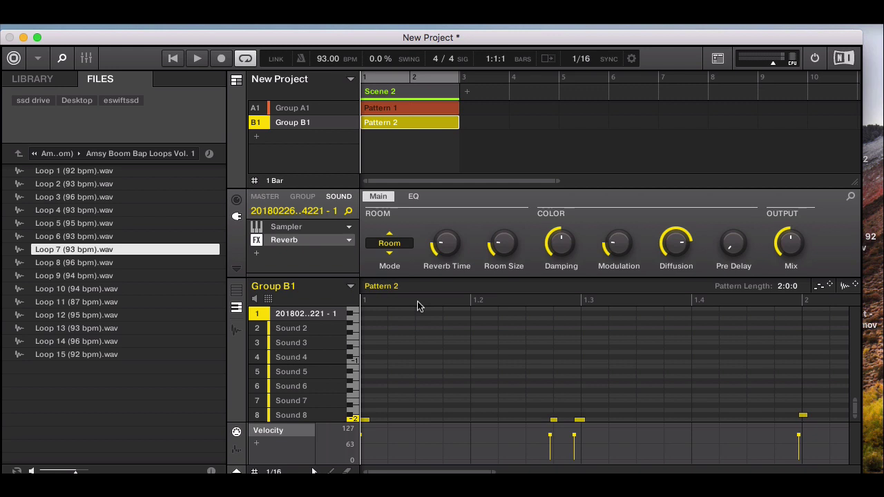
Play the loop and try the Reverb modes on Sound 1, selecting Hall.
{"action": "key", "text": "space"}
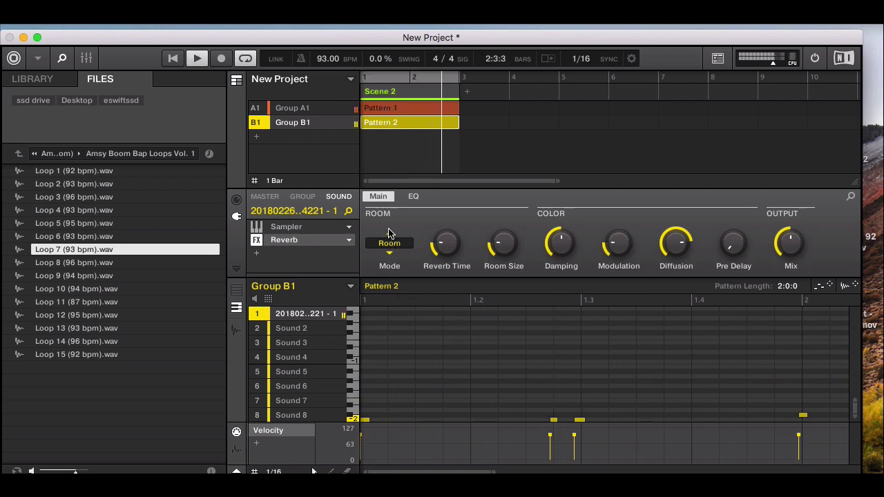
{"action": "left_click", "coordinate": [389, 253]}
{"action": "left_click", "coordinate": [390, 254]}
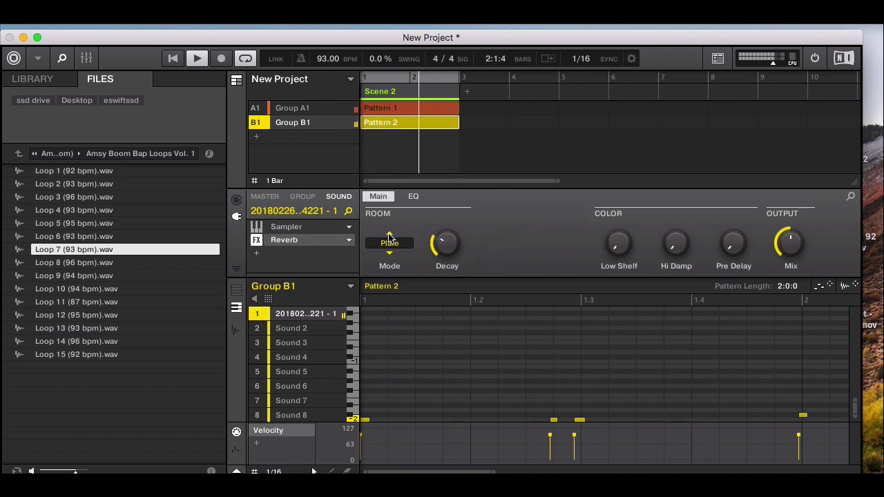
{"action": "left_click", "coordinate": [389, 235]}
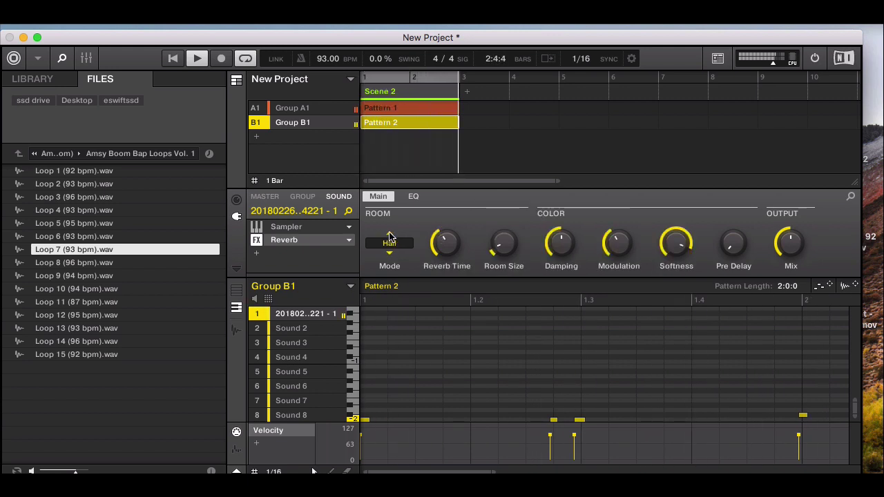
Mute Group A1 to hear Group B1 alone, and stop playback.
{"action": "left_click", "coordinate": [257, 109]}
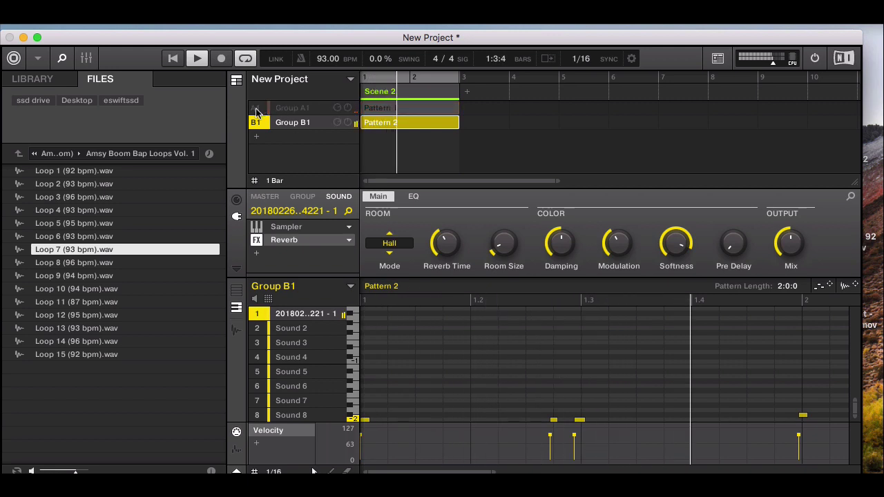
{"action": "left_click", "coordinate": [198, 60]}
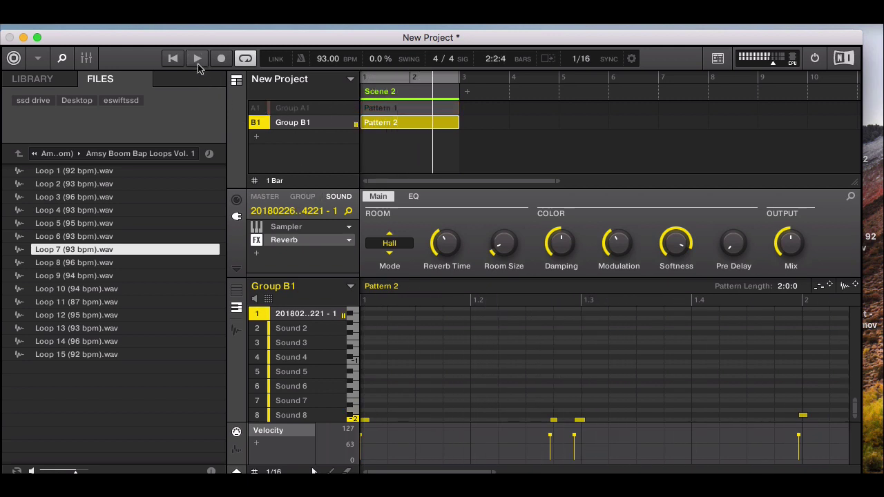
Replace the Reverb on Sound 1 with the internal Metaverb effect.
{"action": "right_click", "coordinate": [289, 244]}
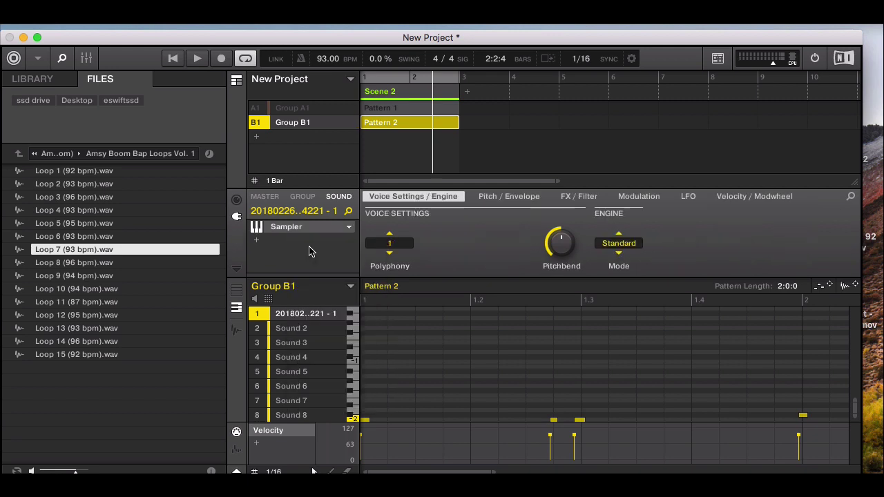
{"action": "left_click", "coordinate": [309, 250]}
{"action": "right_click", "coordinate": [256, 244]}
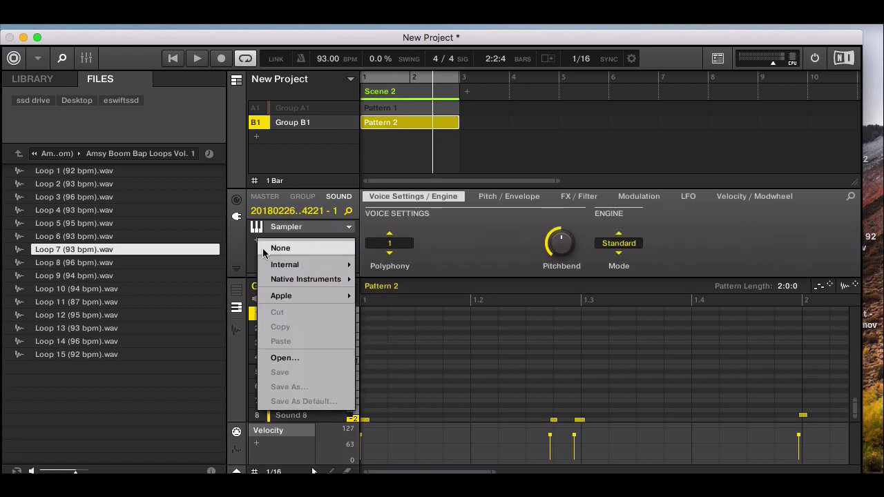
{"action": "mouse_move", "coordinate": [289, 268]}
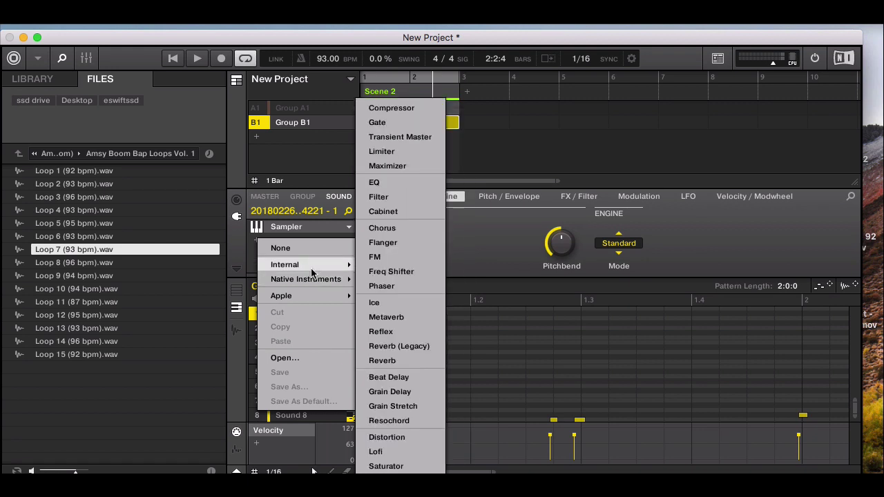
{"action": "left_click", "coordinate": [398, 317]}
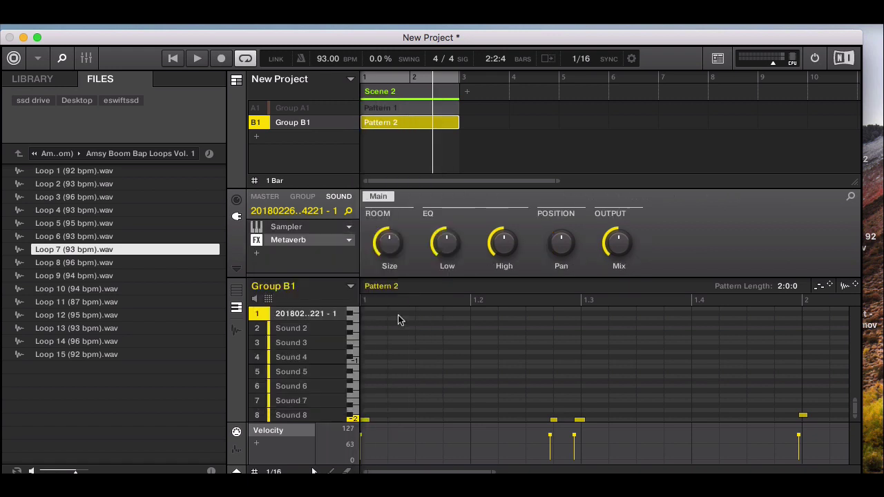
Set the Metaverb Size on Sound 1 to 60.0 % while the loop plays, and stop playback.
{"action": "left_click", "coordinate": [195, 59]}
{"action": "mouse_move", "coordinate": [389, 242]}
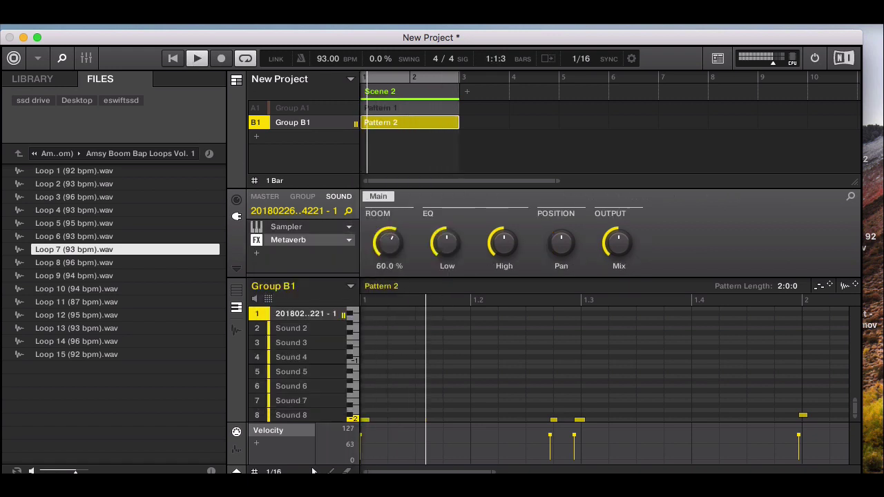
{"action": "left_click_drag", "start_coordinate": [390, 242], "coordinate": [389, 240]}
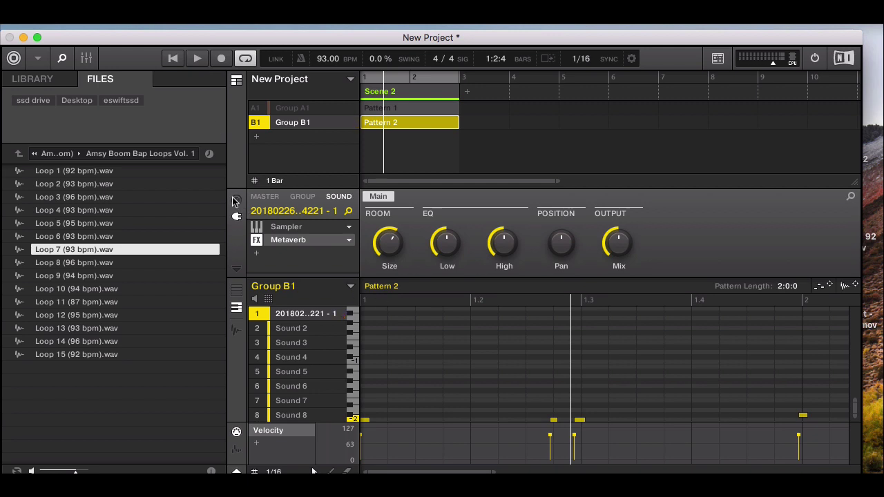
{"action": "key", "text": "space"}
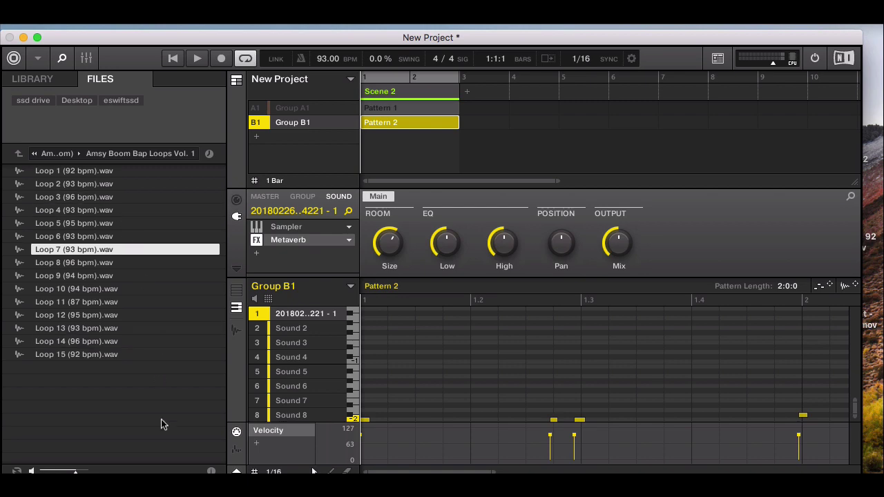
Switch to Safari, play the open "Like Primo 95bpm" YouTube video and minimise the browser.
{"action": "left_click", "coordinate": [168, 479]}
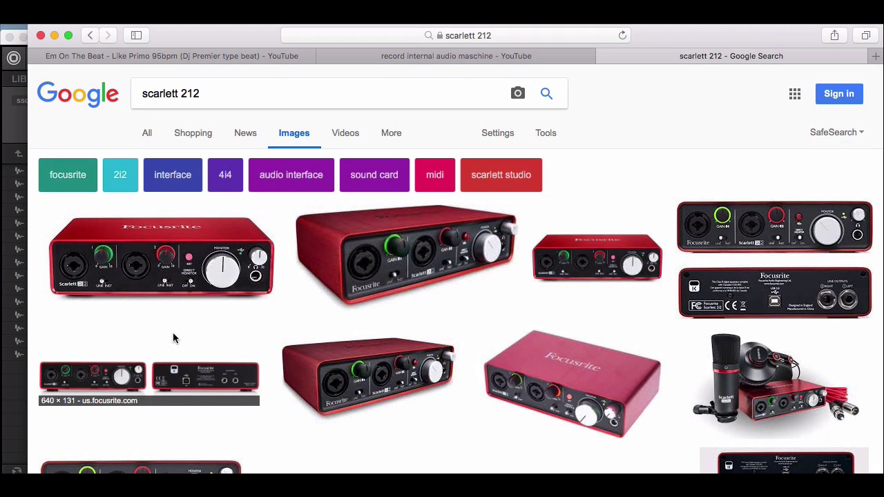
{"action": "left_click", "coordinate": [181, 58]}
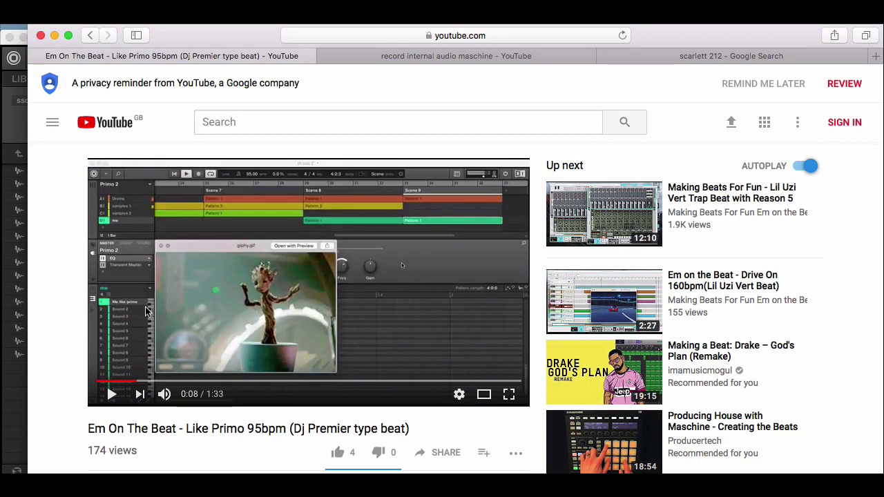
{"action": "left_click", "coordinate": [112, 395]}
{"action": "left_click", "coordinate": [55, 36]}
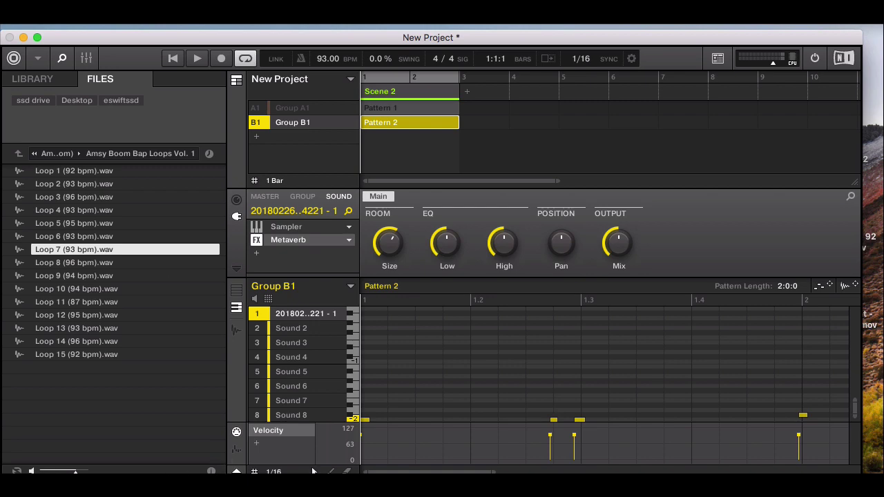
Reopen the Safari window, lower the YouTube video's volume slightly, and pause it before returning to Maschine.
{"action": "left_click", "coordinate": [166, 467]}
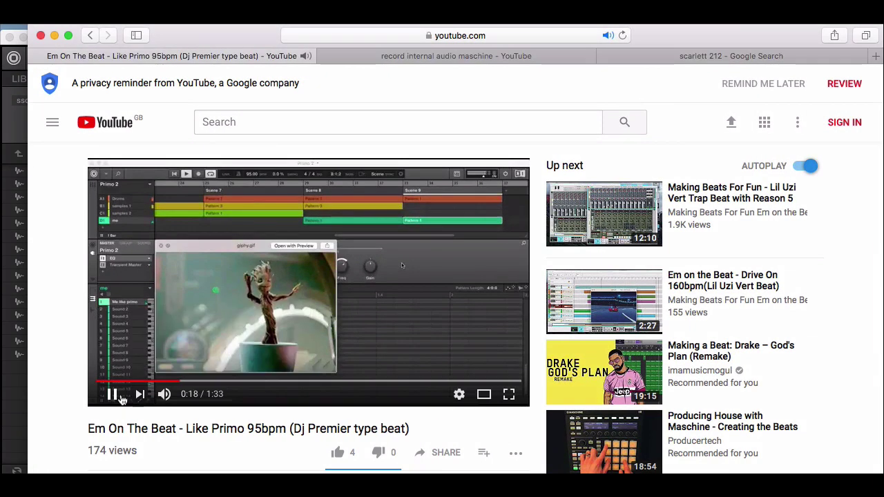
{"action": "mouse_move", "coordinate": [188, 394]}
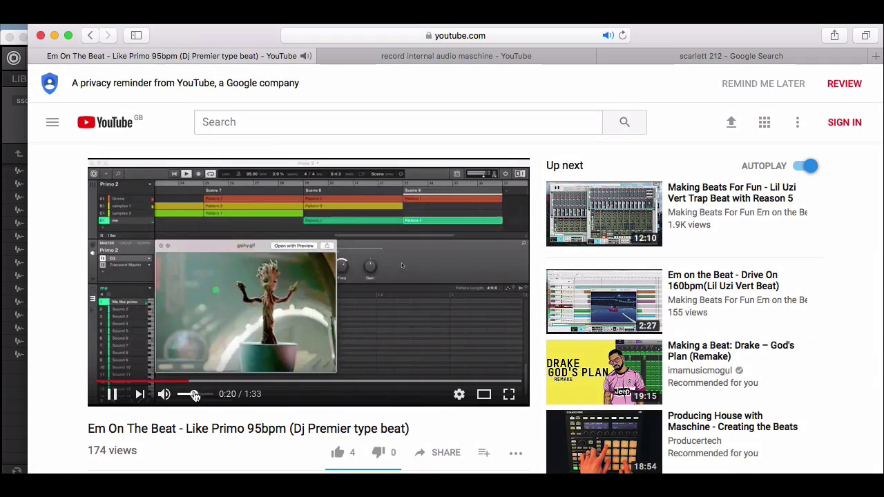
{"action": "left_click_drag", "start_coordinate": [194, 396], "coordinate": [192, 395]}
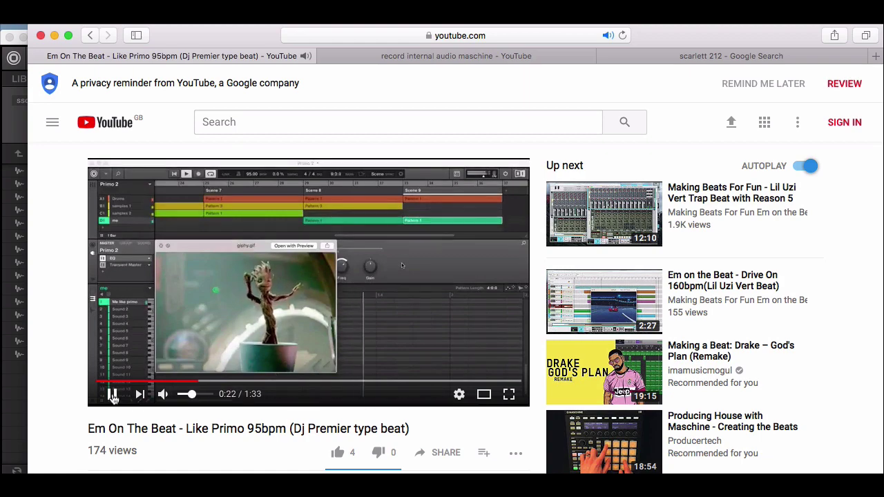
{"action": "left_click", "coordinate": [54, 35]}
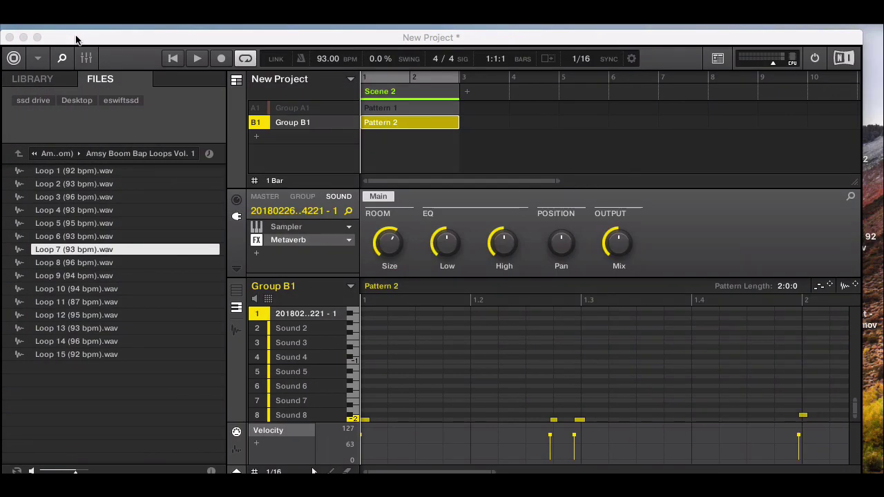
Set the audio device in Maschine's preferences to Soundflower (2ch) and close the preferences.
{"action": "left_click", "coordinate": [72, 14]}
{"action": "left_click", "coordinate": [73, 52]}
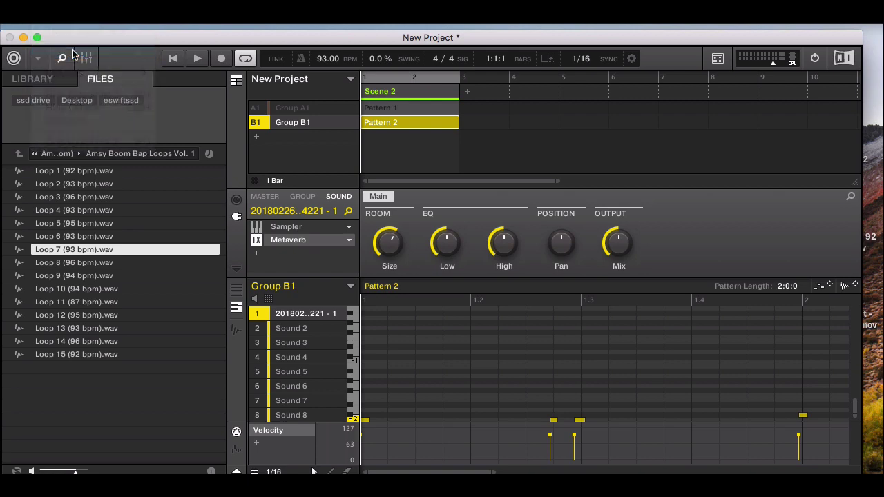
{"action": "left_click", "coordinate": [294, 100]}
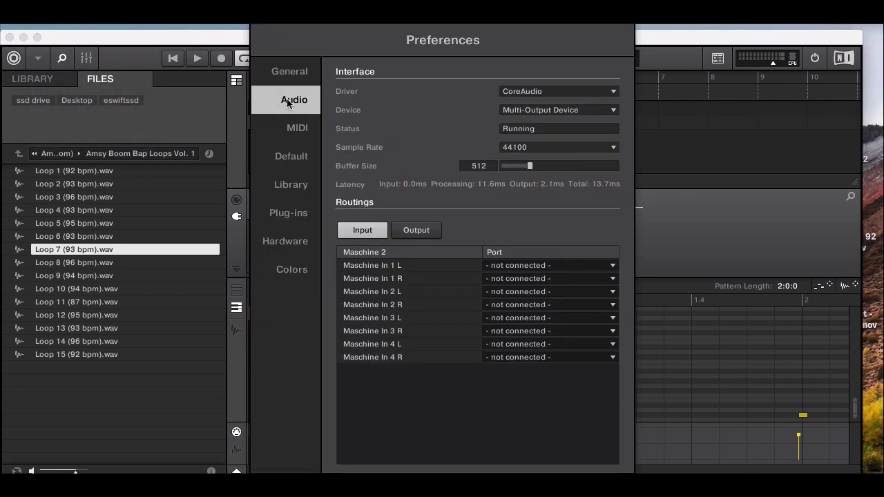
{"action": "left_click", "coordinate": [545, 112]}
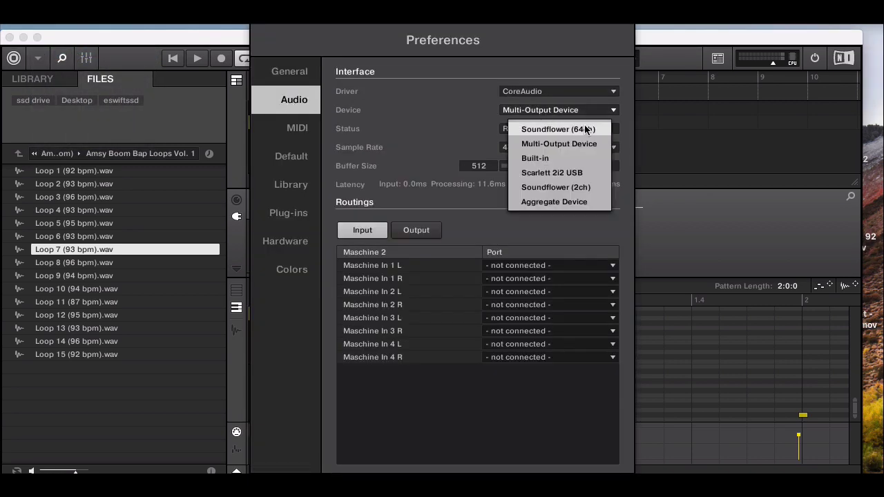
{"action": "left_click", "coordinate": [568, 186]}
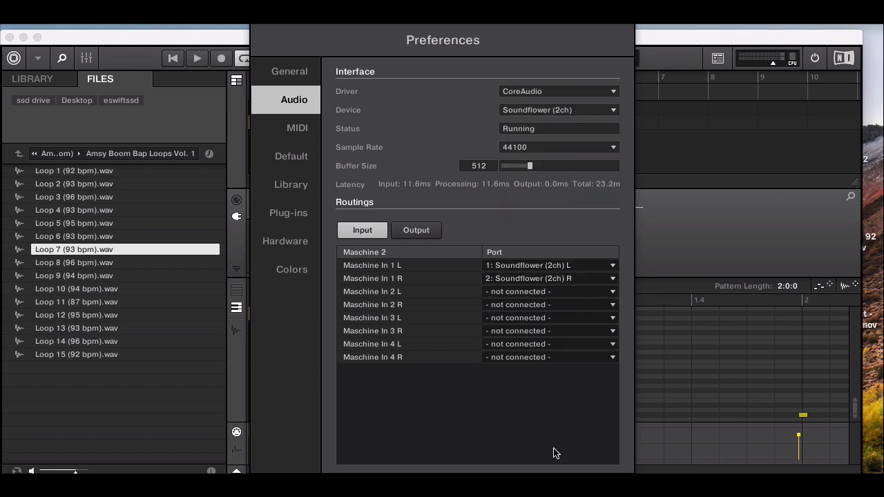
{"action": "key", "text": "Escape"}
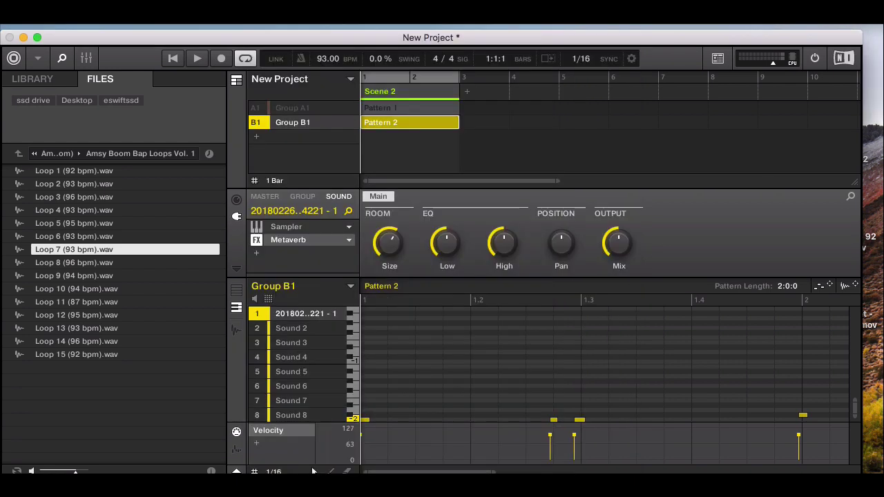
Add a new Group C1 and show the sample recording page for its Sound 1.
{"action": "left_click", "coordinate": [256, 141]}
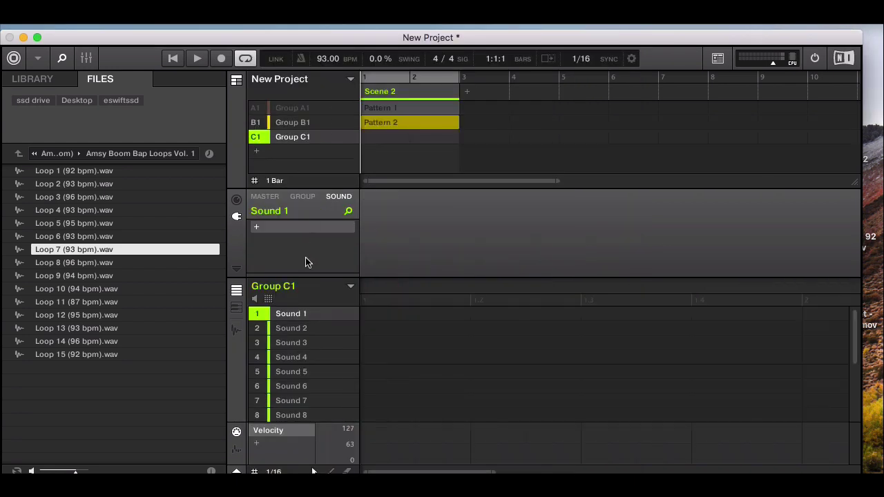
{"action": "left_click", "coordinate": [235, 330]}
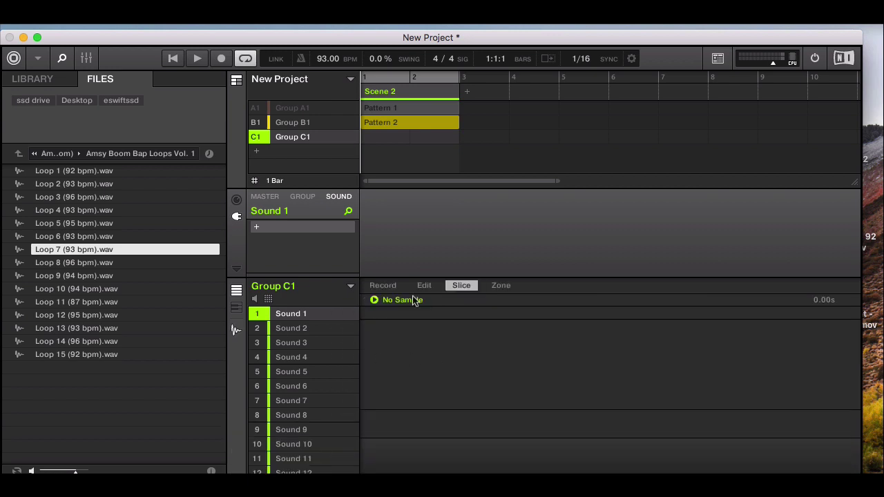
{"action": "left_click", "coordinate": [383, 287]}
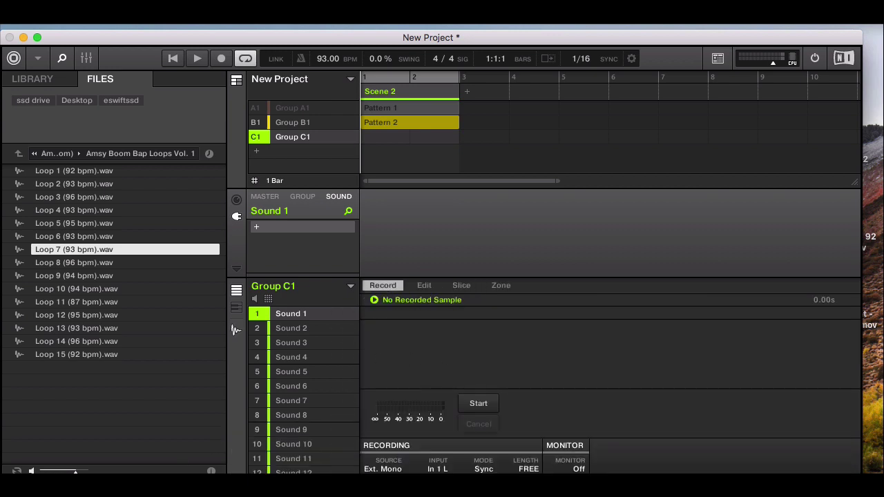
Resume the YouTube video in Safari and set the recording source in Maschine to external stereo.
{"action": "left_click", "coordinate": [170, 478]}
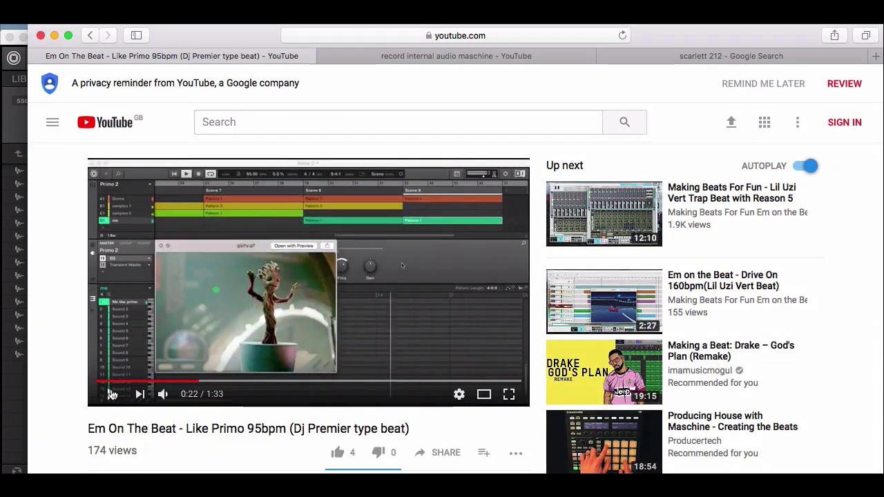
{"action": "left_click", "coordinate": [113, 395]}
{"action": "left_click", "coordinate": [55, 35]}
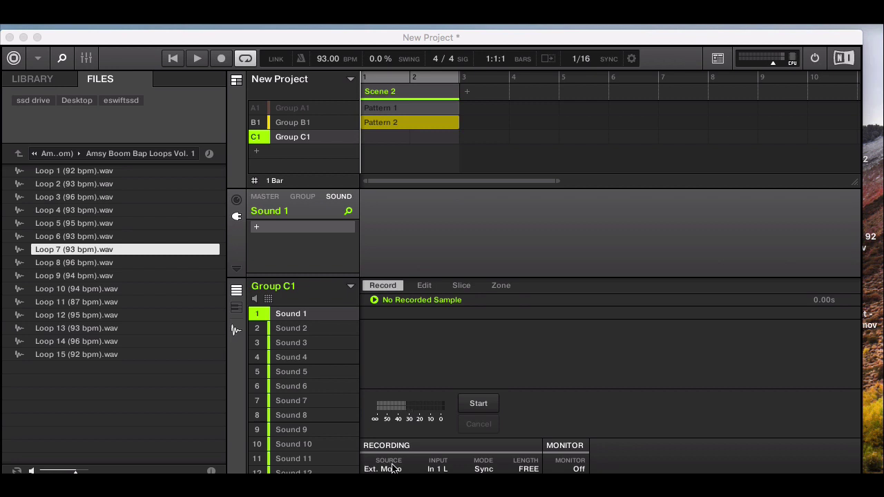
{"action": "left_click", "coordinate": [392, 469]}
{"action": "left_click", "coordinate": [396, 418]}
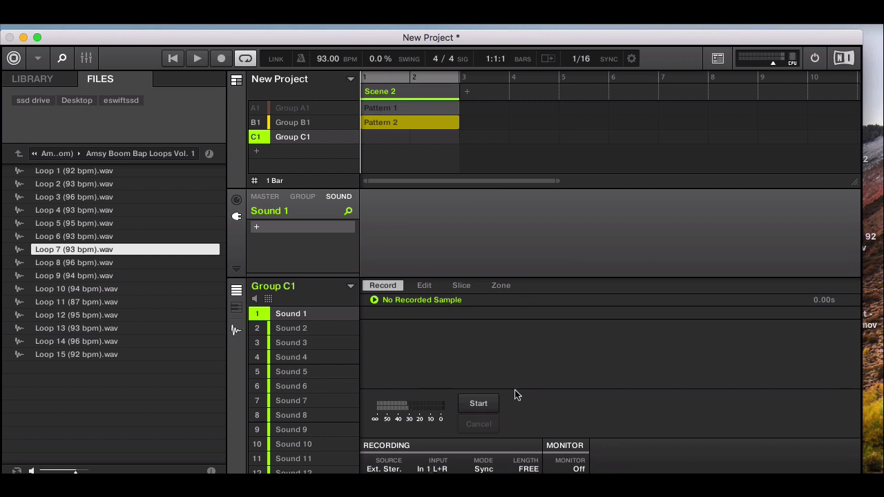
Create Pattern 1 in Group C1 with a length of 2:0:0.
{"action": "left_click", "coordinate": [236, 327]}
{"action": "left_click", "coordinate": [369, 317]}
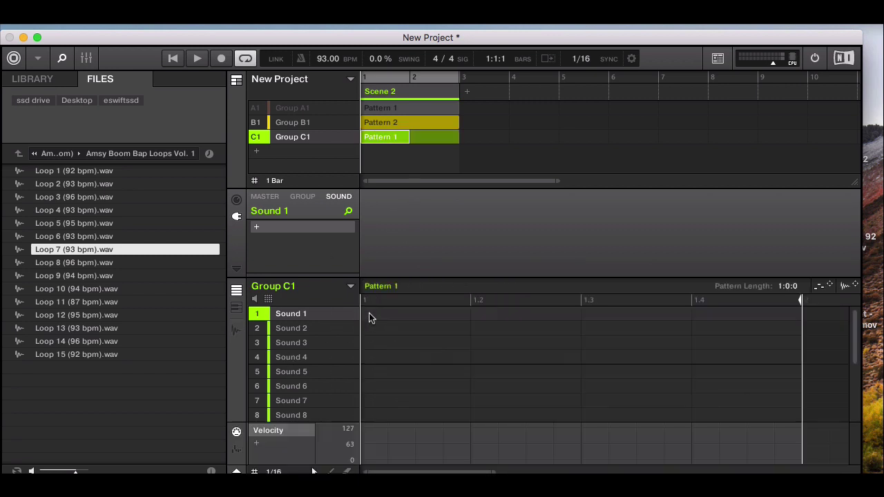
{"action": "left_click_drag", "start_coordinate": [787, 285], "coordinate": [787, 275]}
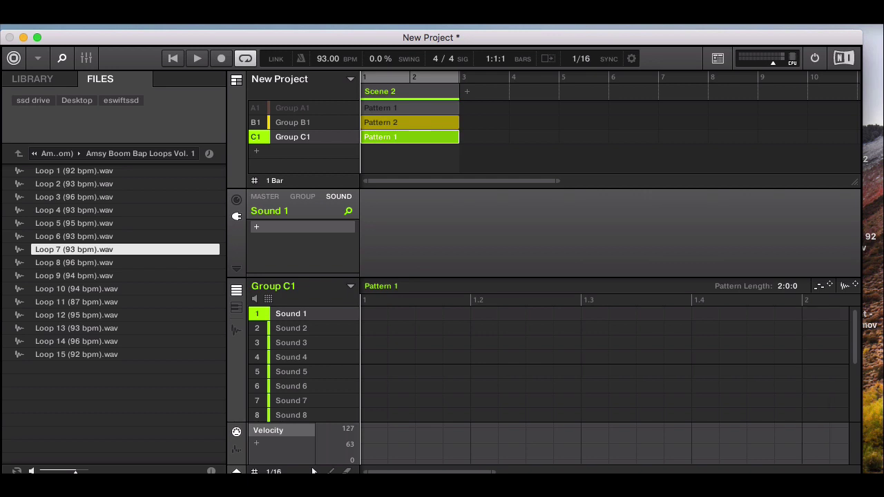
Record the YouTube audio into Sound 1 of Group C1 with synced recording, and stop the transport.
{"action": "left_click", "coordinate": [236, 330]}
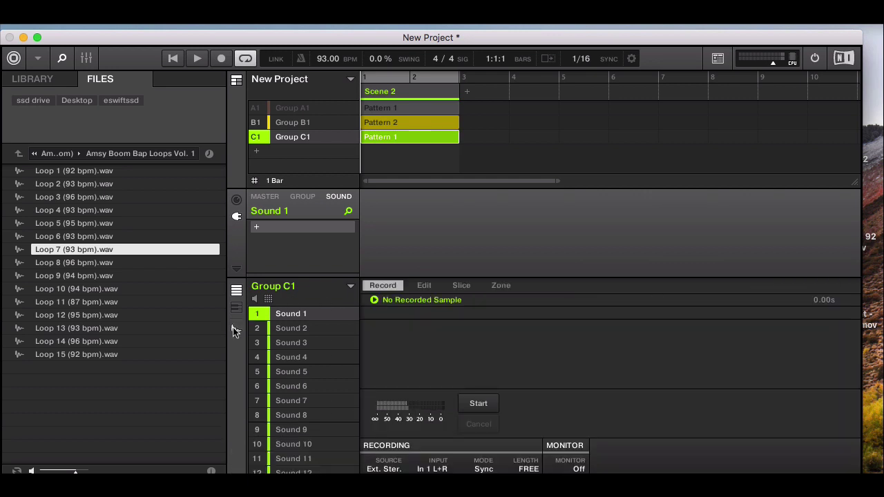
{"action": "left_click", "coordinate": [484, 403]}
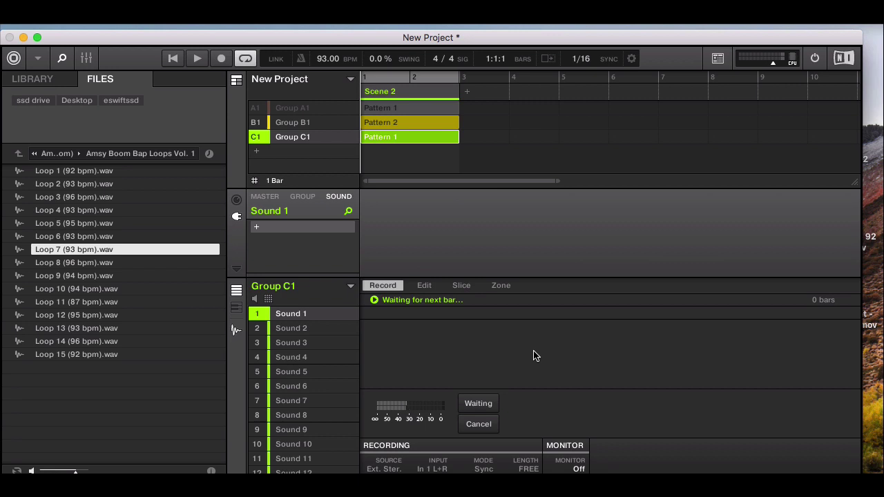
{"action": "key", "text": "space"}
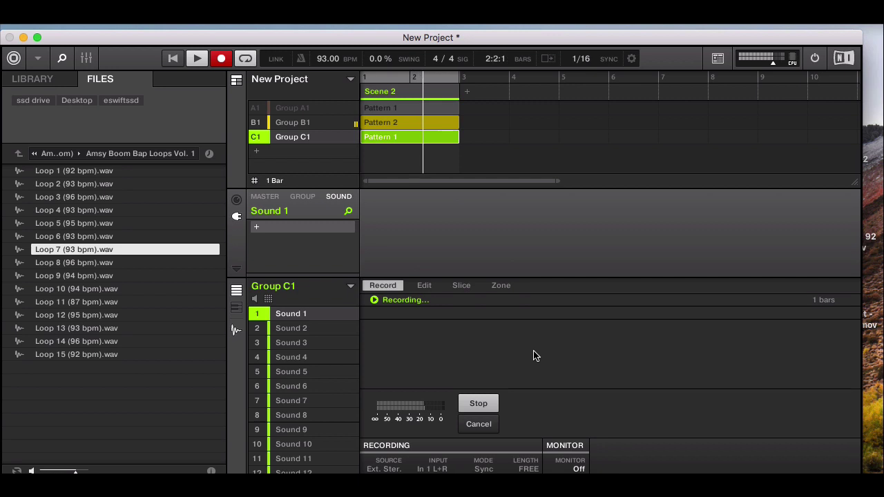
{"action": "key", "text": "space"}
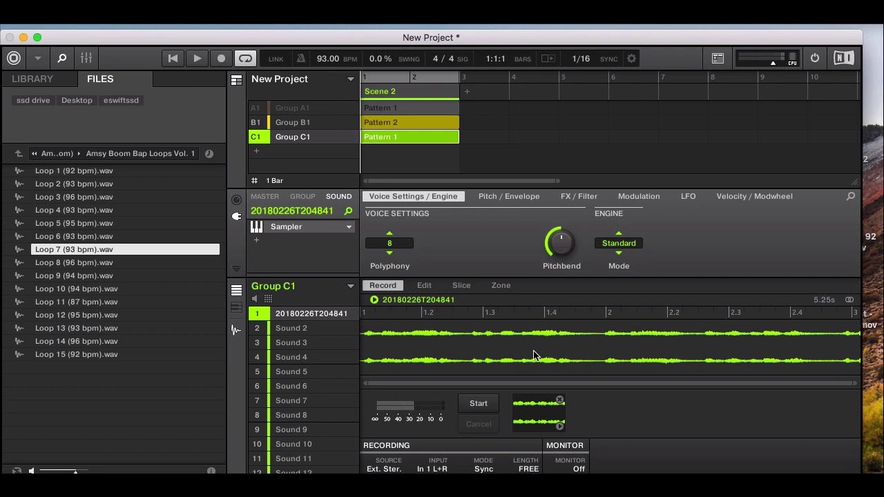
Switch to Safari, pause the YouTube video and minimise the browser.
{"action": "left_click", "coordinate": [179, 465]}
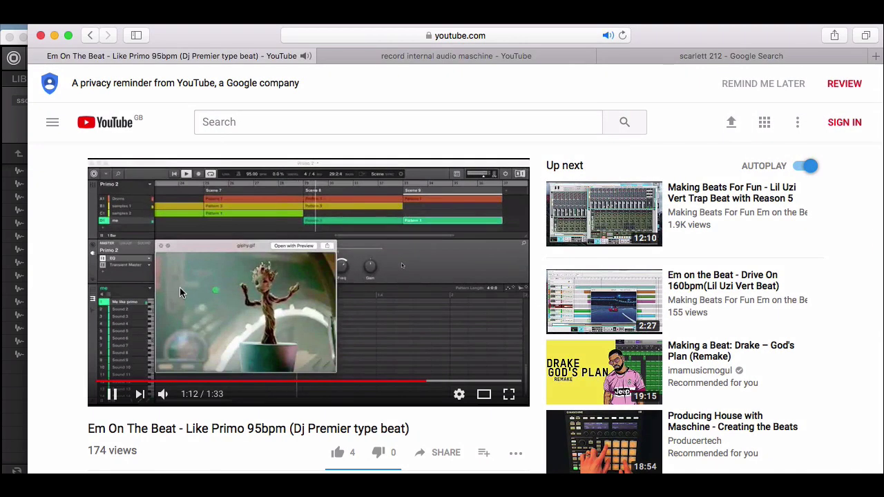
{"action": "left_click", "coordinate": [180, 292]}
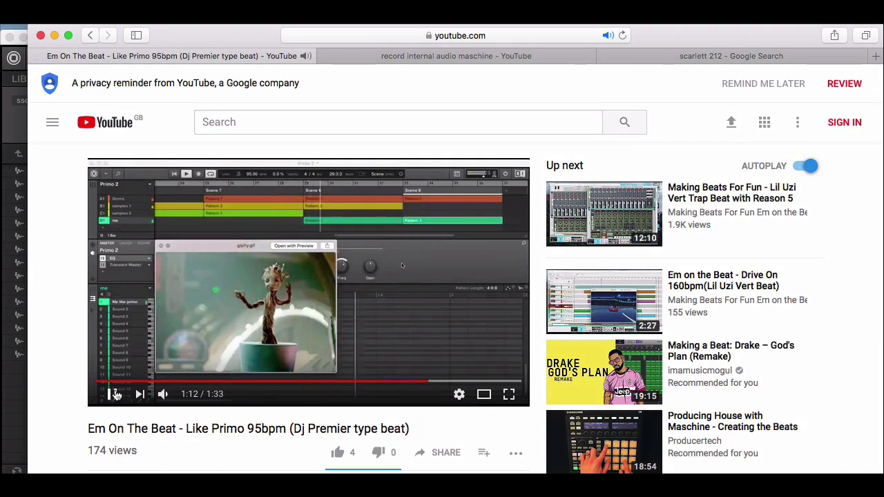
{"action": "left_click", "coordinate": [54, 36]}
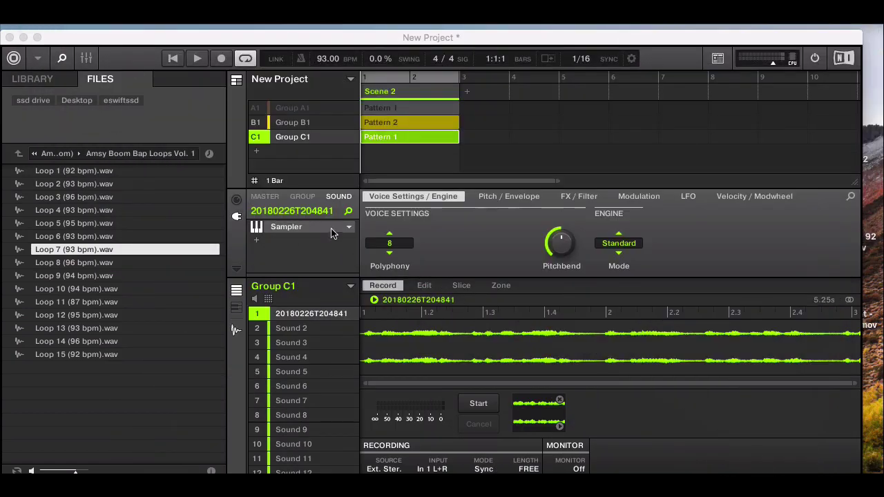
Set the audio device in Maschine's preferences to Multi-Output Device and close the preferences.
{"action": "left_click", "coordinate": [82, 28]}
{"action": "left_click", "coordinate": [77, 52]}
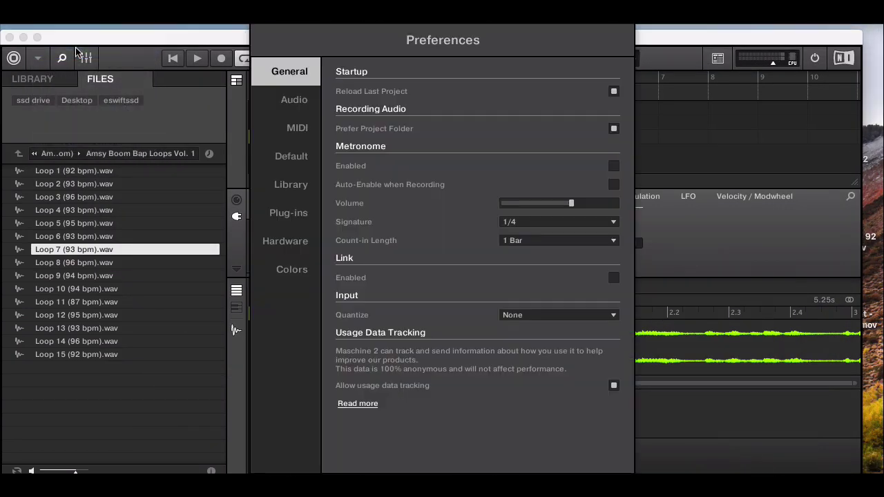
{"action": "left_click", "coordinate": [297, 102]}
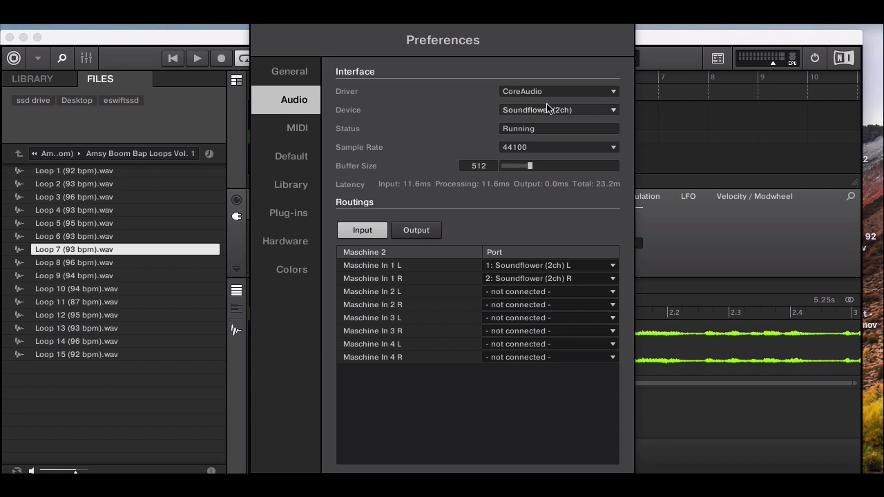
{"action": "left_click", "coordinate": [605, 113]}
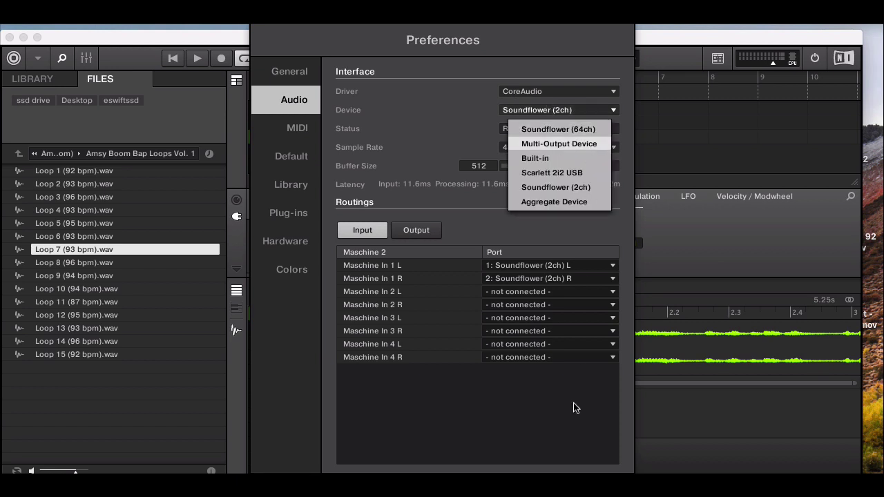
{"action": "key", "text": "Return"}
{"action": "key", "text": "Escape"}
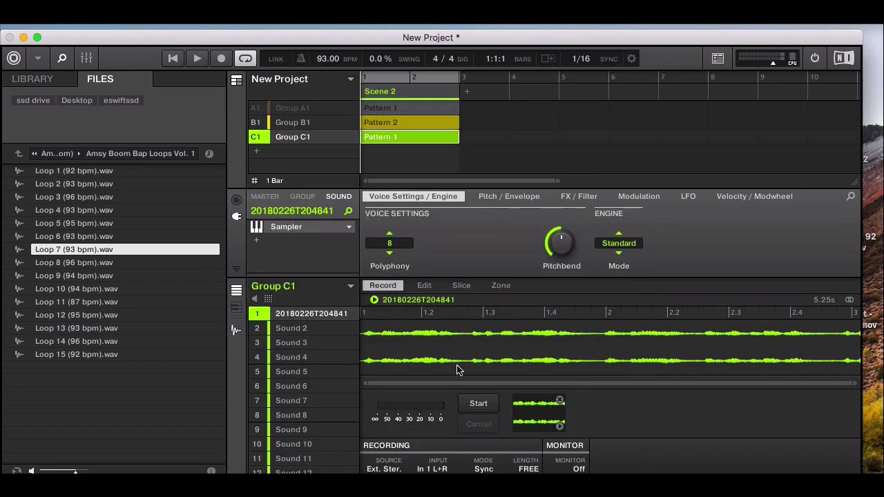
Play back the recorded sample in Sound 1 of Group C1 and normalize it.
{"action": "left_click", "coordinate": [374, 301]}
{"action": "left_click", "coordinate": [423, 285]}
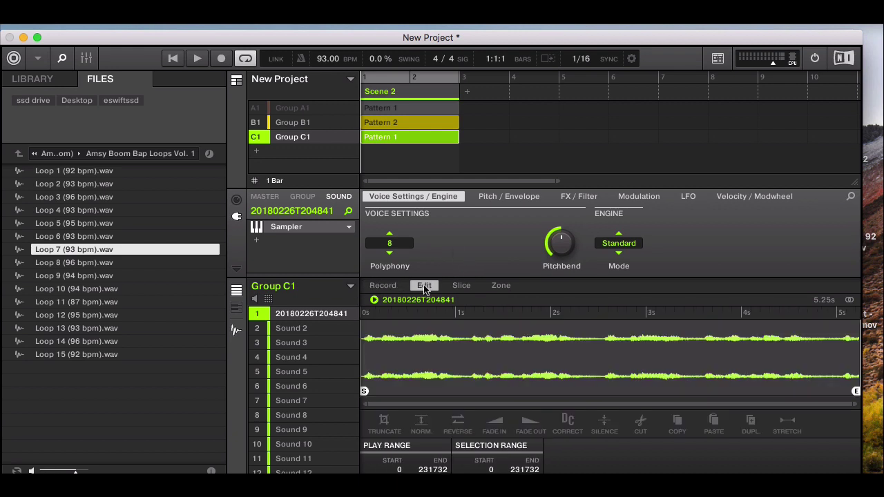
{"action": "left_click", "coordinate": [422, 423]}
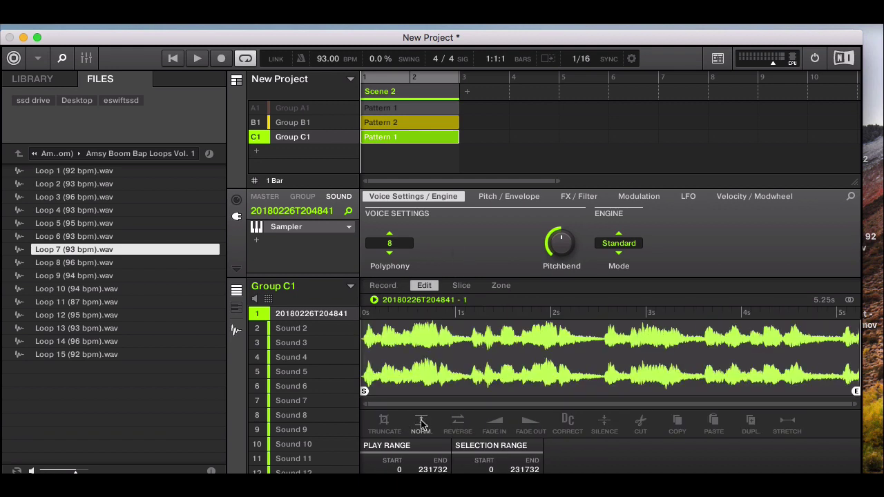
Preview the normalized sample and apply the Slice settings with Manual mode and the Create pattern option.
{"action": "left_click", "coordinate": [374, 302]}
{"action": "left_click", "coordinate": [462, 285]}
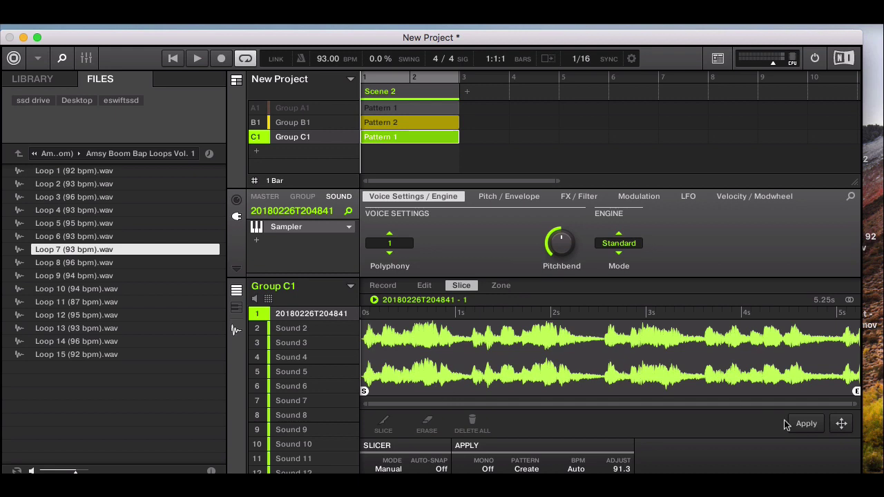
{"action": "left_click", "coordinate": [807, 424]}
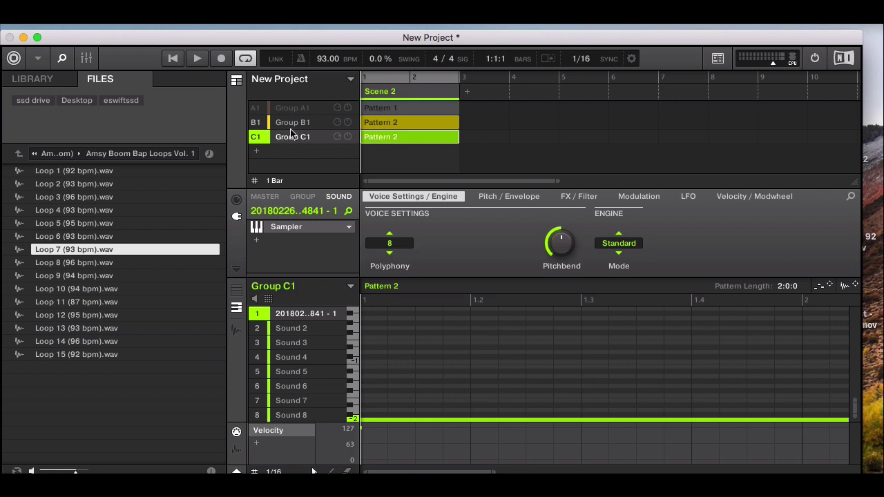
Mute Group B1, play Group C1's pattern on its own with the Sampler polyphony set to 1, and stop playback.
{"action": "left_click", "coordinate": [256, 123]}
{"action": "left_click", "coordinate": [198, 59]}
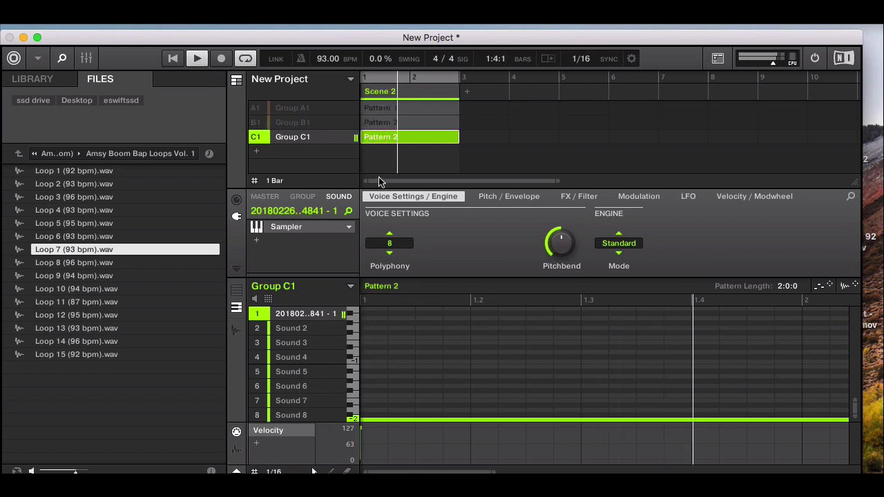
{"action": "left_click_drag", "start_coordinate": [386, 229], "coordinate": [389, 241]}
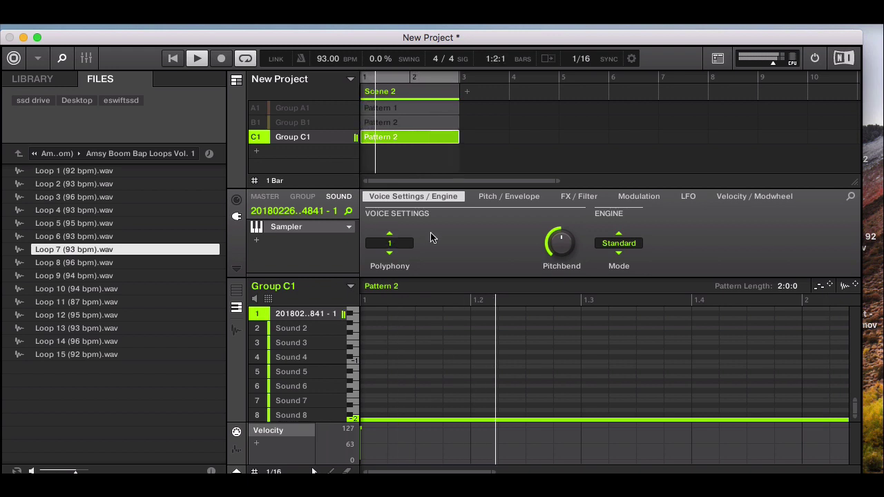
{"action": "left_click", "coordinate": [198, 60]}
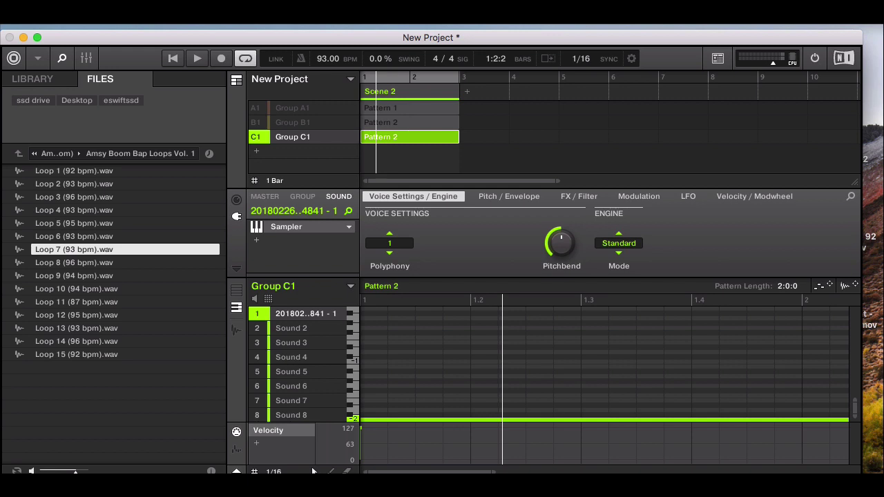
Create a new project, discarding the current project's changes, and show the song timeline instead of the scene ideas.
{"action": "left_click", "coordinate": [103, 12]}
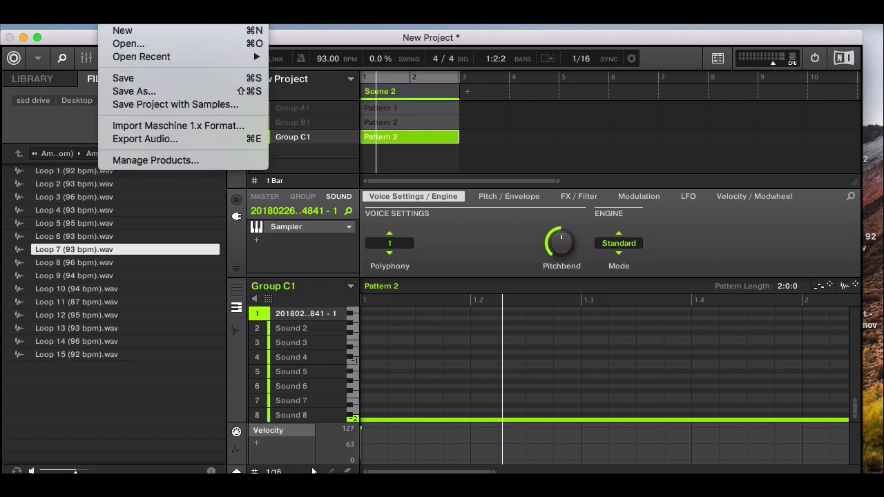
{"action": "left_click", "coordinate": [125, 29]}
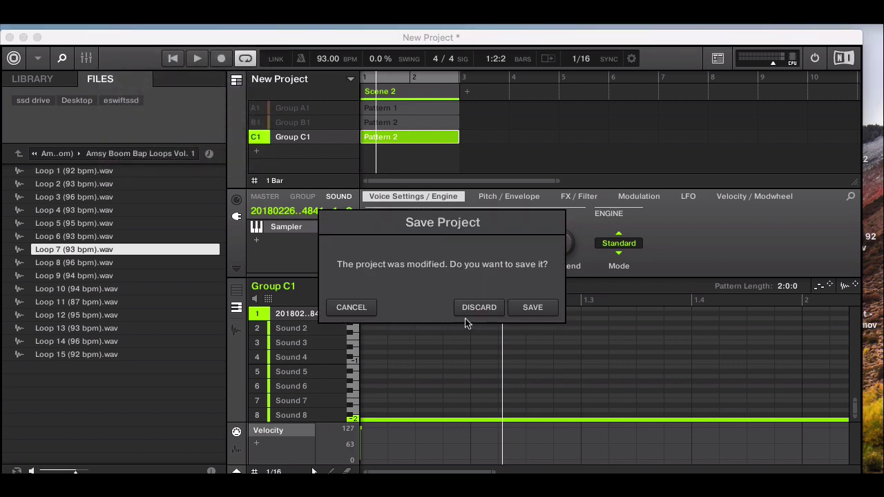
{"action": "left_click", "coordinate": [476, 310]}
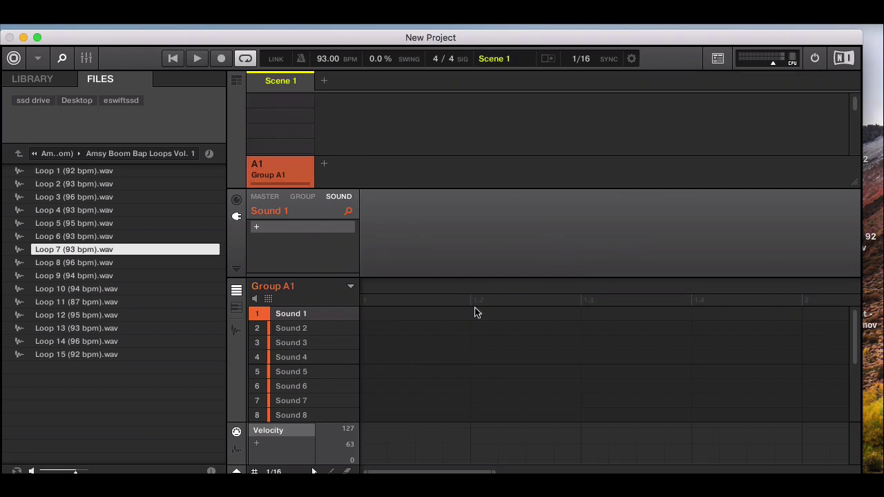
{"action": "left_click", "coordinate": [236, 83]}
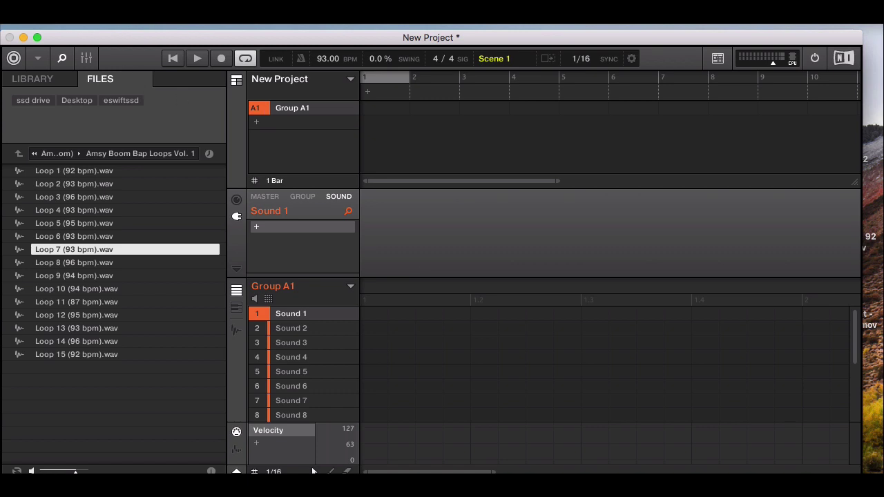
Set the audio device in the preferences to Soundflower (2ch) and close the preferences.
{"action": "left_click", "coordinate": [52, 10]}
{"action": "left_click", "coordinate": [68, 51]}
{"action": "left_click", "coordinate": [295, 103]}
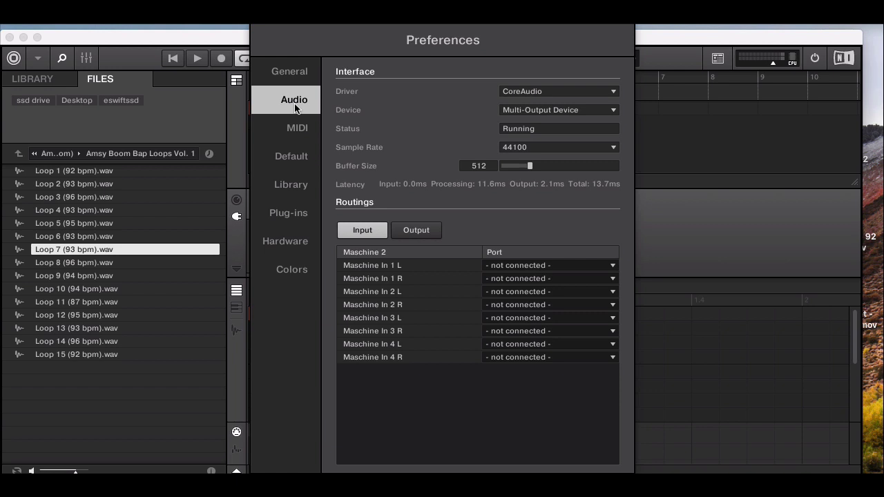
{"action": "left_click", "coordinate": [538, 110]}
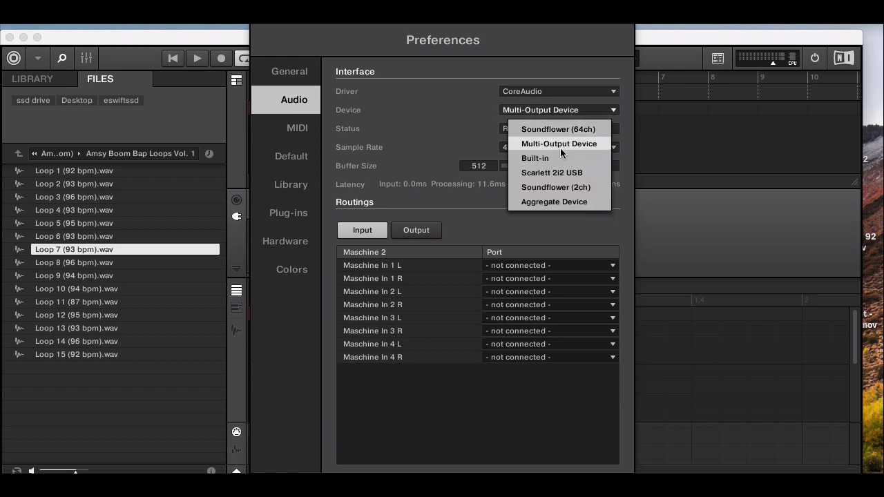
{"action": "left_click", "coordinate": [568, 186]}
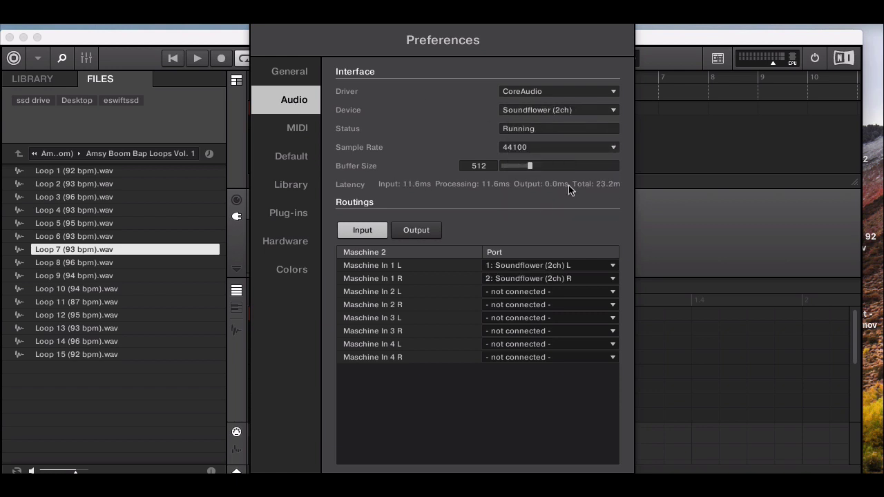
{"action": "key", "text": "super+w"}
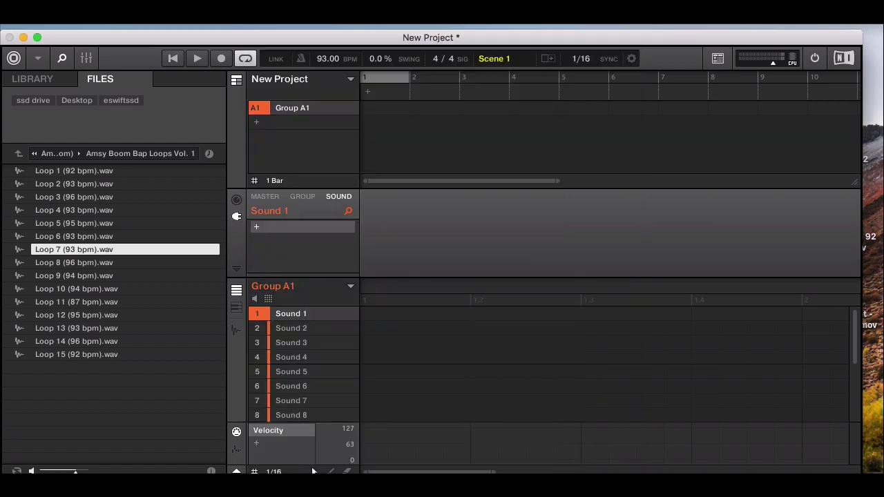
Open the sampler's Record page for Sound 1 of Group A1.
{"action": "left_click", "coordinate": [237, 331]}
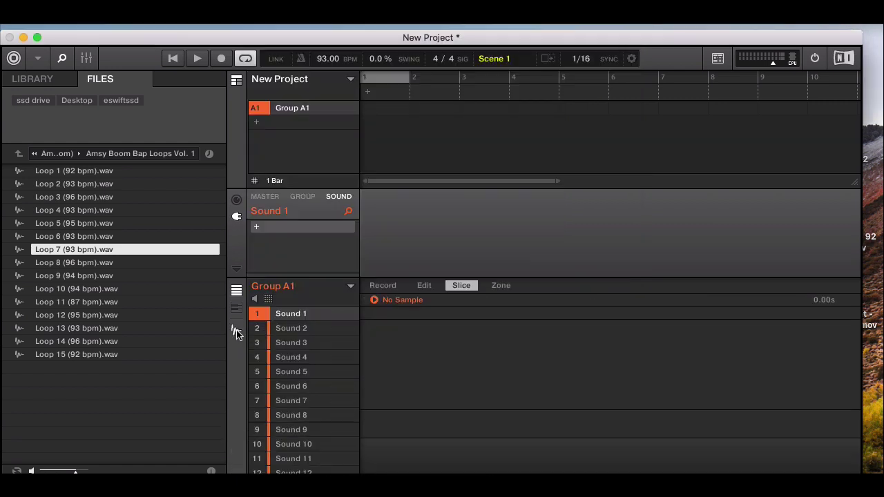
{"action": "left_click", "coordinate": [388, 283]}
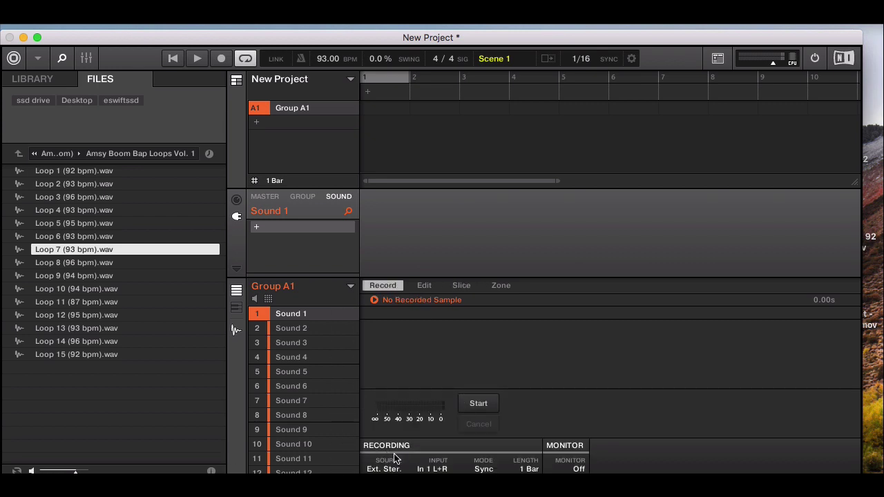
Set the recording mode to Detect with a threshold of about -4.2 dB.
{"action": "left_click", "coordinate": [484, 469]}
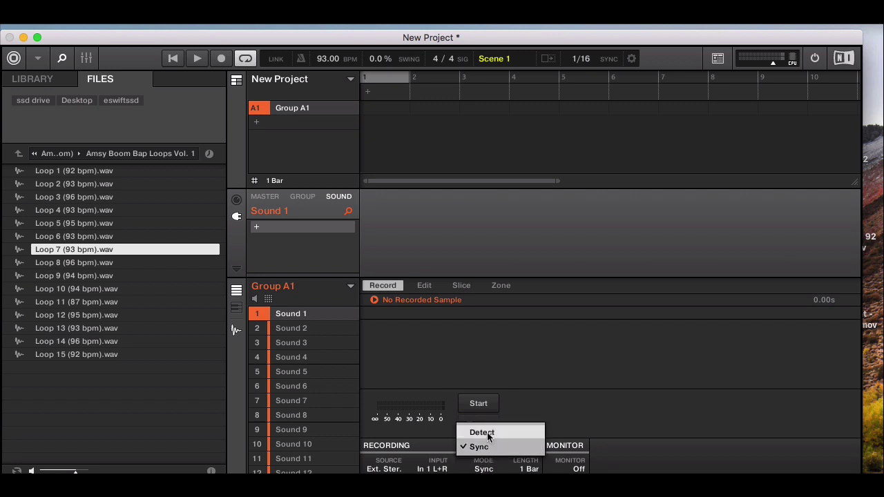
{"action": "left_click", "coordinate": [488, 433]}
{"action": "left_click_drag", "start_coordinate": [426, 399], "coordinate": [435, 401]}
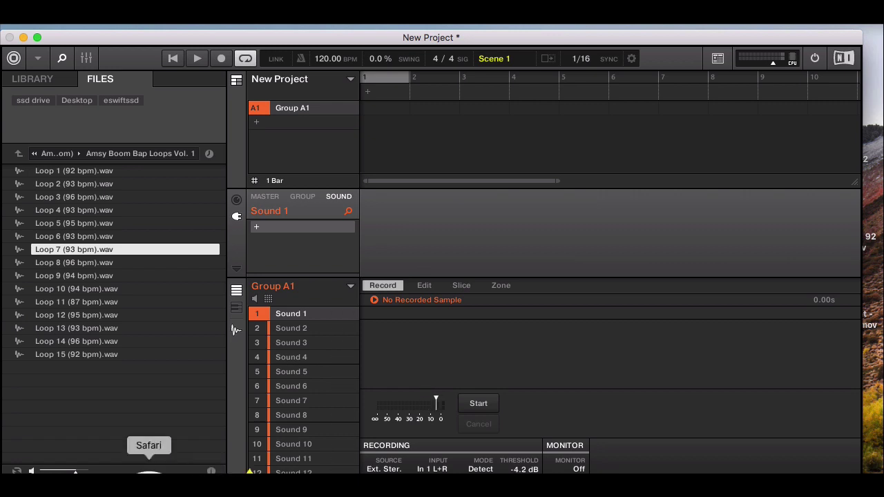
Switch to Safari, start the YouTube video and minimise the browser.
{"action": "left_click", "coordinate": [148, 472]}
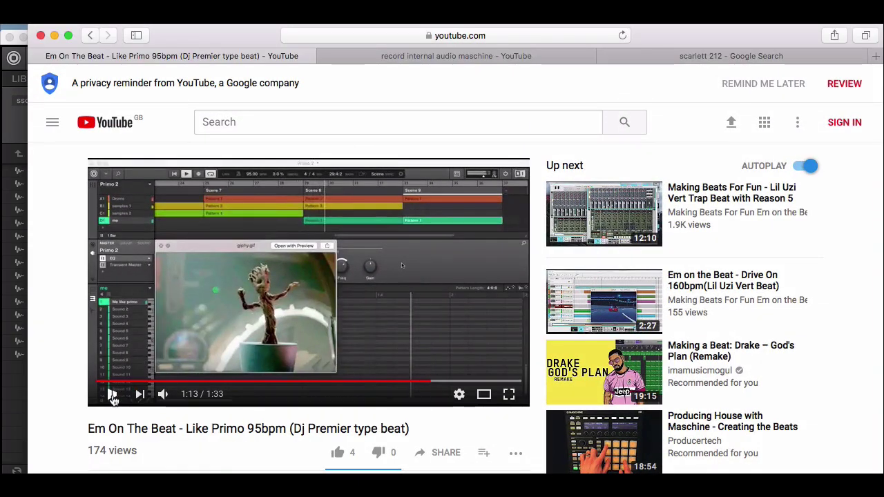
{"action": "left_click", "coordinate": [112, 395]}
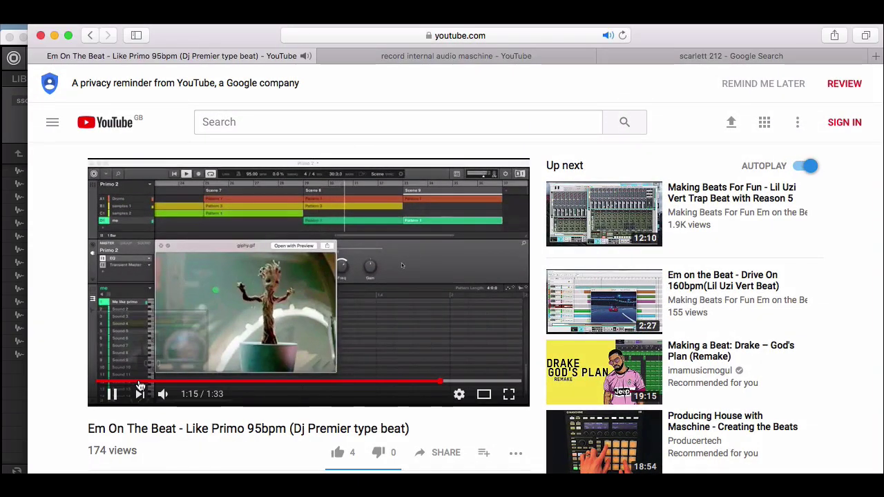
{"action": "left_click", "coordinate": [54, 35]}
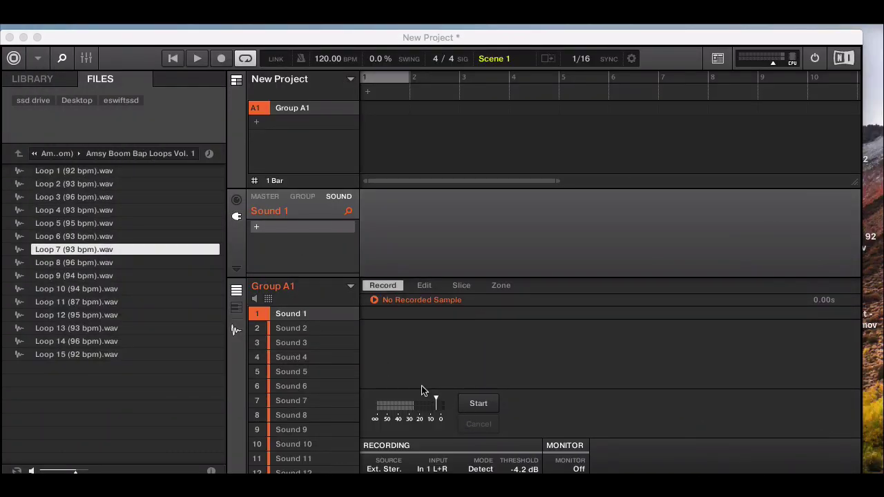
Set the recording mode to Sync and create Pattern 1 in Group A1 with a length of 4:0:0.
{"action": "left_click", "coordinate": [485, 468]}
{"action": "left_click", "coordinate": [481, 446]}
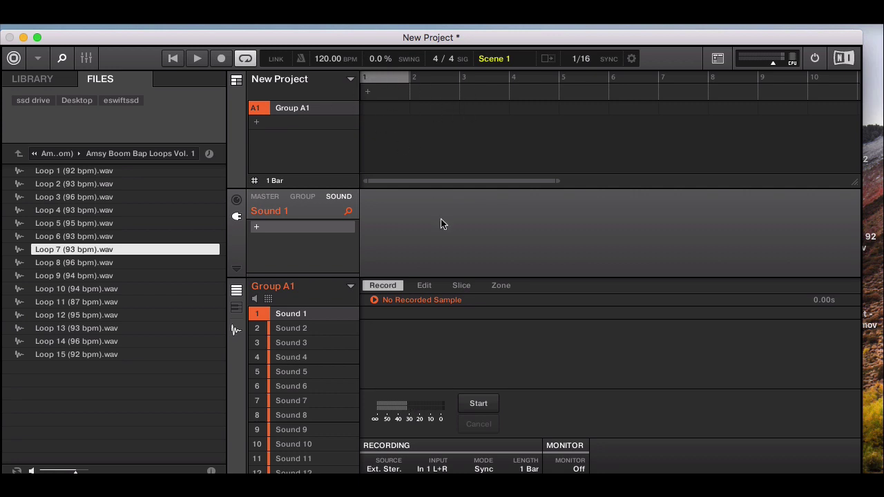
{"action": "left_click", "coordinate": [237, 332]}
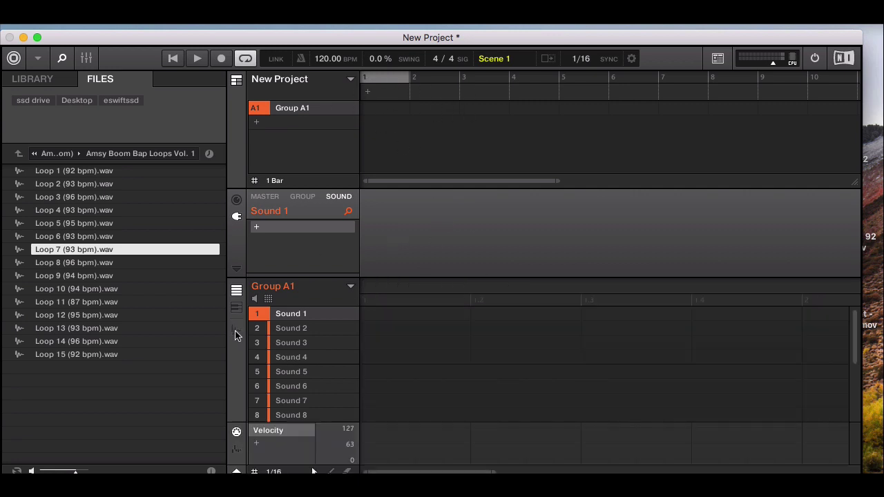
{"action": "left_click", "coordinate": [366, 311]}
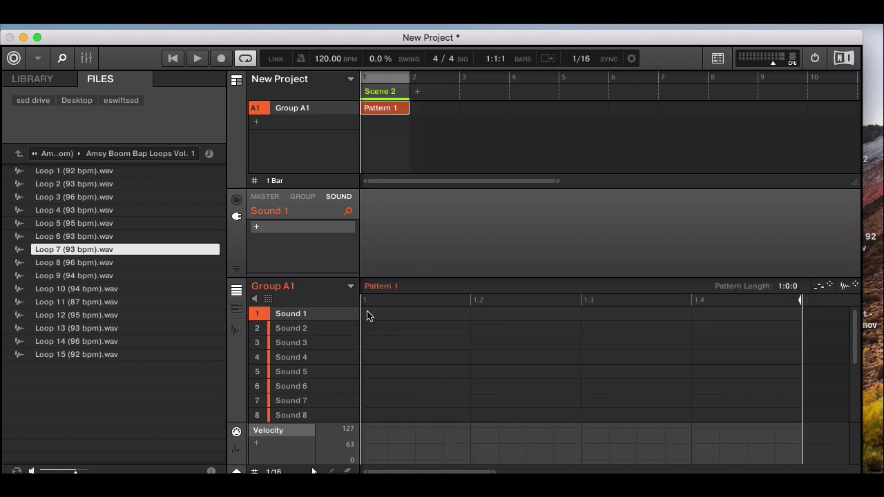
{"action": "left_click_drag", "start_coordinate": [789, 287], "coordinate": [790, 266]}
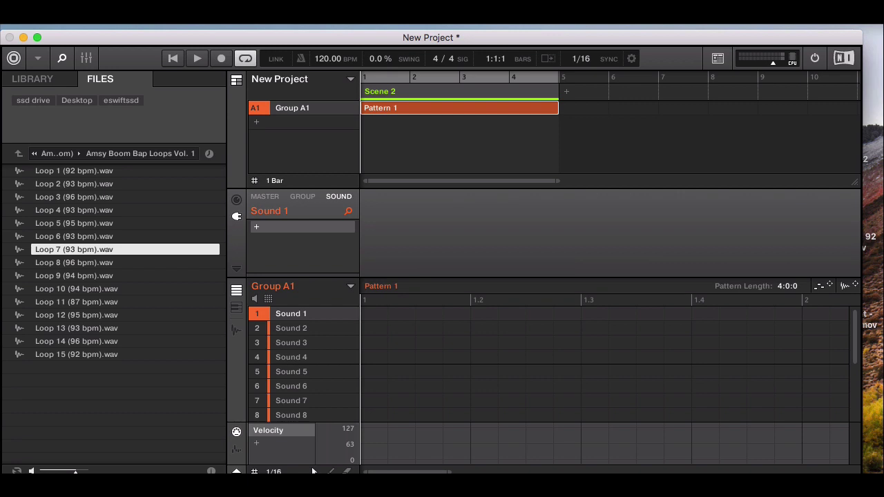
Record one bar of the YouTube audio into Sound 1 of Group A1 with synced recording, and stop the transport.
{"action": "left_click", "coordinate": [237, 331]}
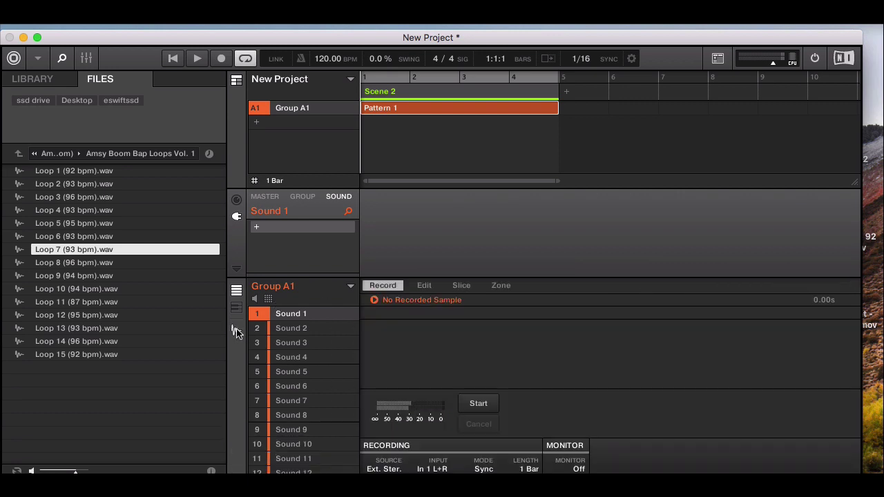
{"action": "left_click", "coordinate": [481, 405]}
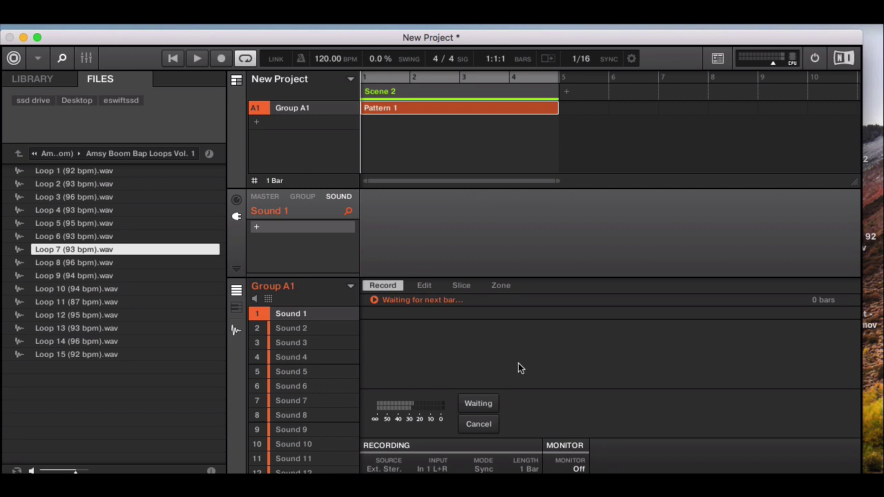
{"action": "key", "text": "space"}
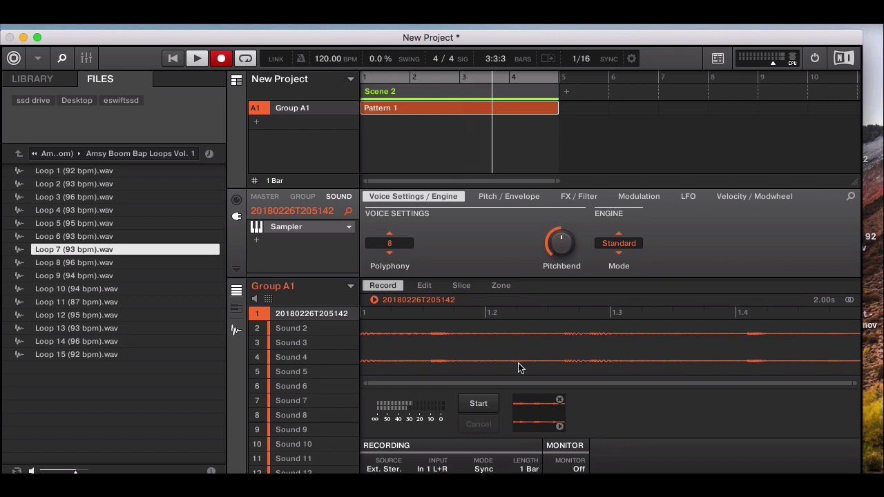
{"action": "key", "text": "space"}
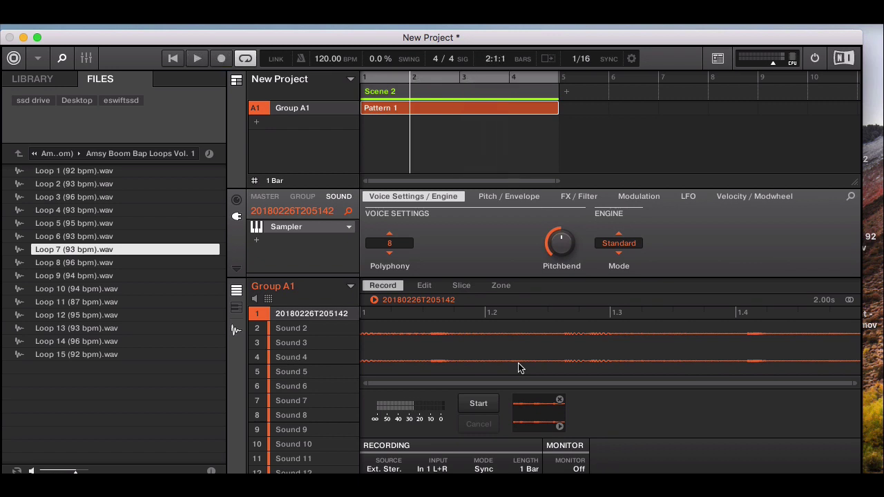
Set the recording length to FREE, and switch to Safari to pause the YouTube video and minimise the browser.
{"action": "left_click", "coordinate": [530, 469]}
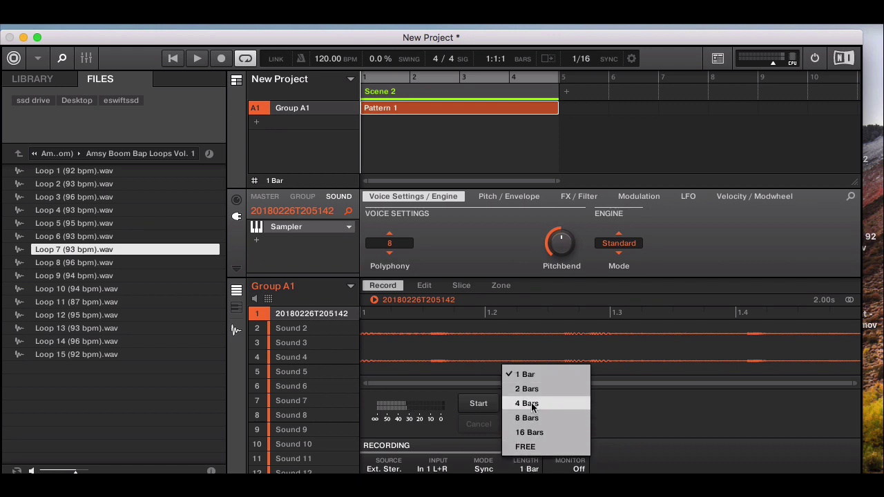
{"action": "left_click", "coordinate": [532, 449]}
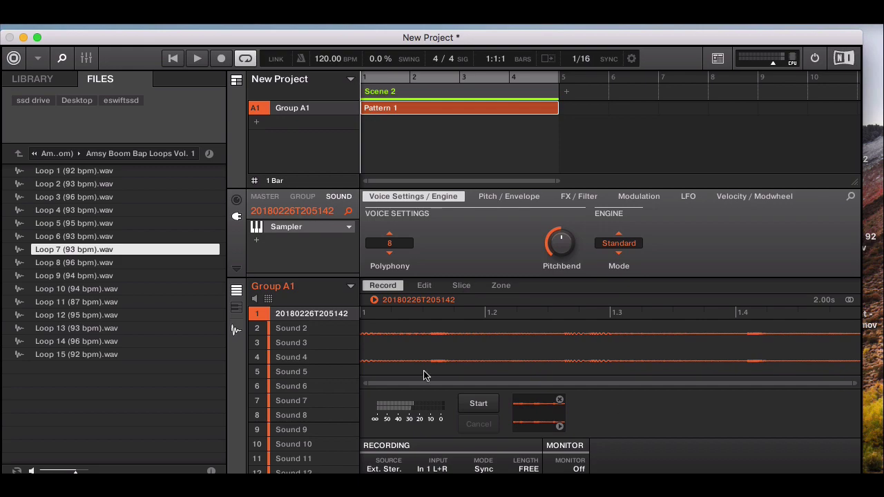
{"action": "left_click", "coordinate": [162, 472]}
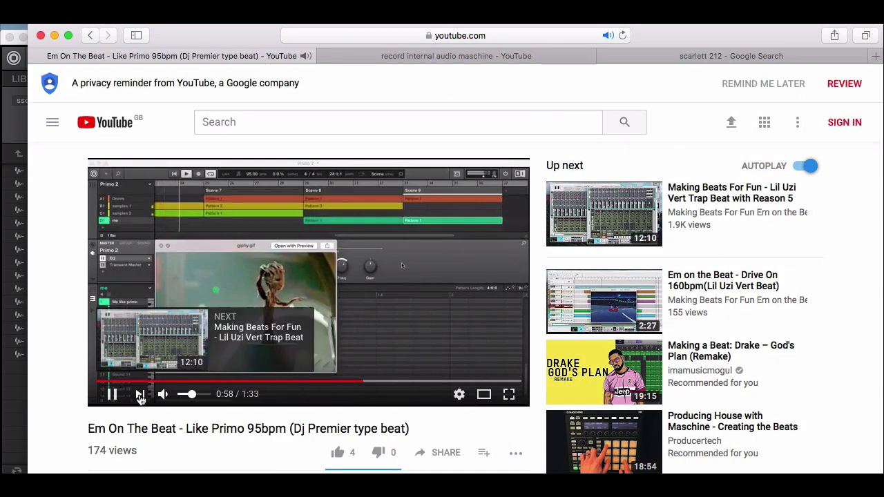
{"action": "left_click", "coordinate": [55, 35]}
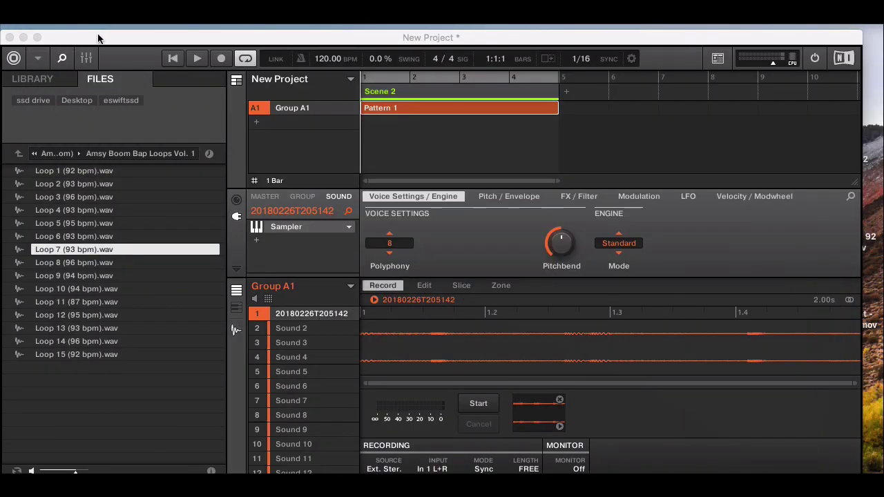
Set the audio interface device to Multi-Output Device in the audio preferences and close the preferences.
{"action": "left_click", "coordinate": [86, 25]}
{"action": "left_click", "coordinate": [72, 52]}
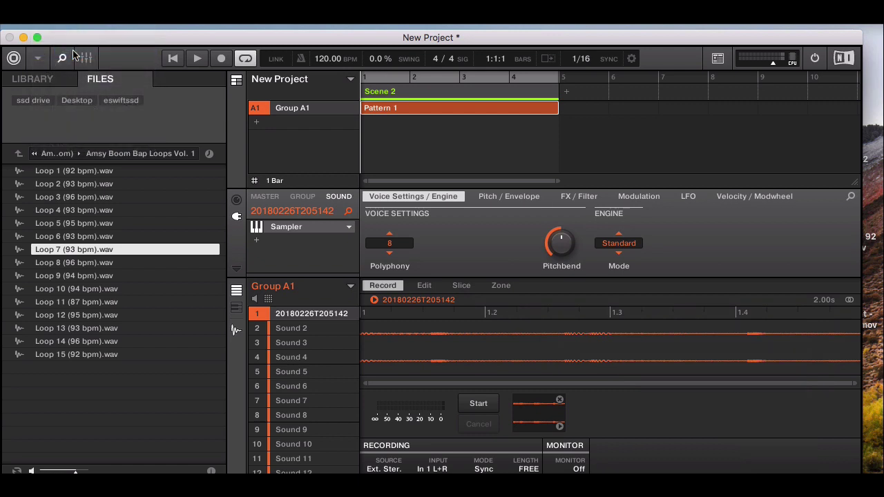
{"action": "left_click", "coordinate": [290, 99]}
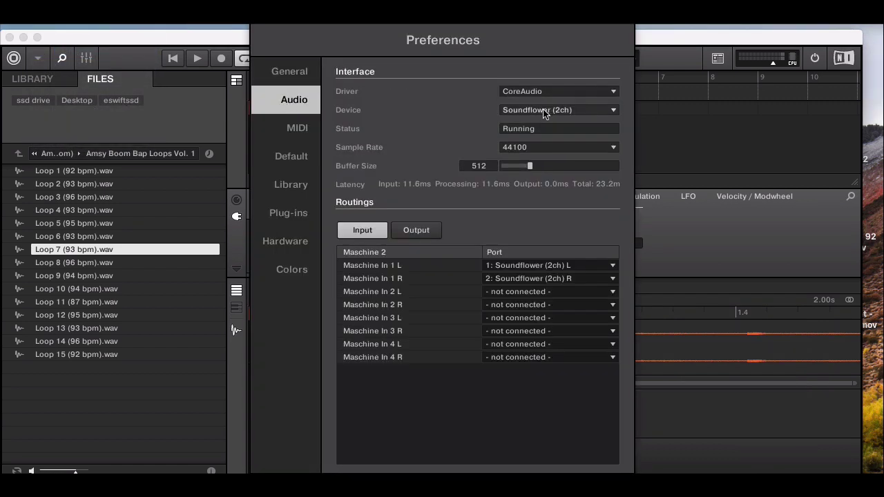
{"action": "left_click", "coordinate": [544, 111]}
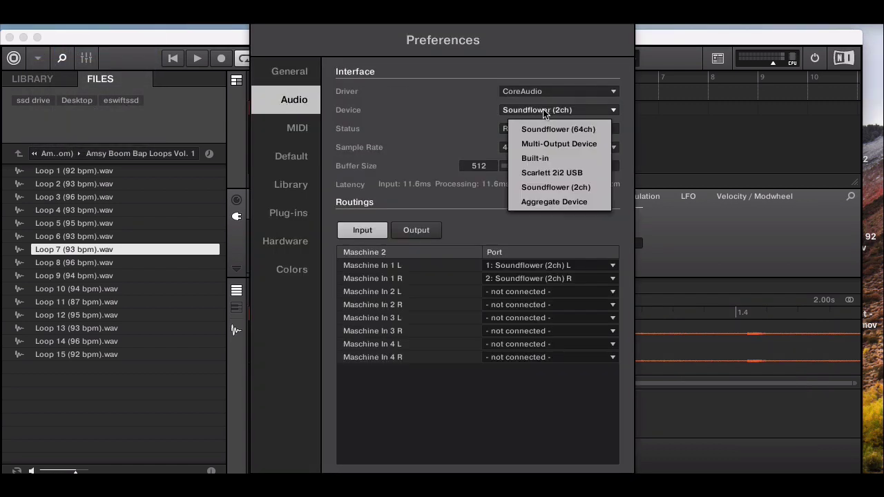
{"action": "left_click", "coordinate": [558, 144]}
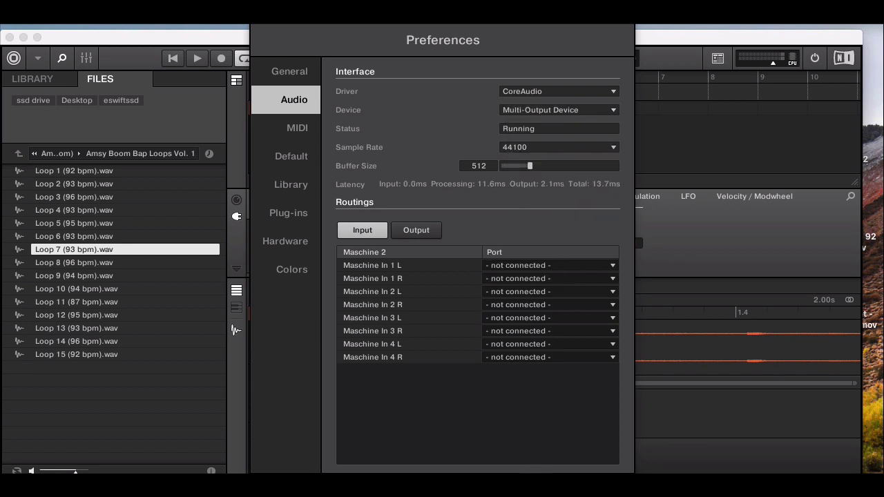
{"action": "key", "text": "super+w"}
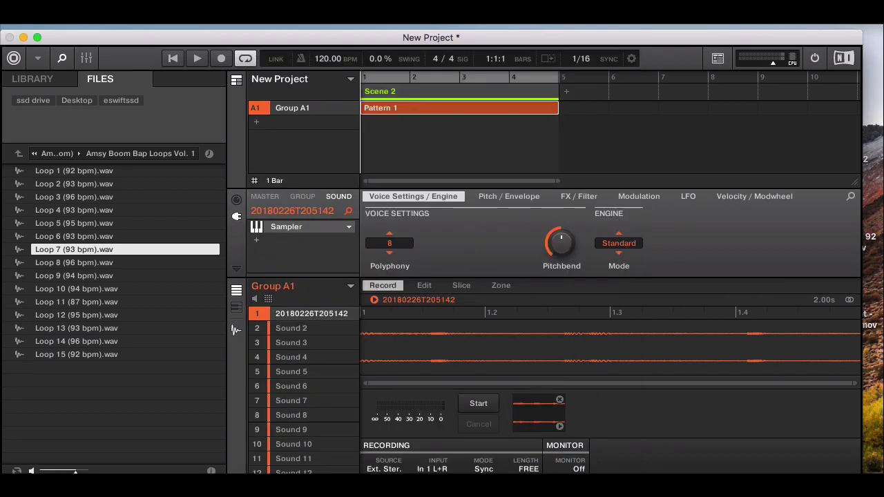
Audition the recorded sample in Sound 1, normalize it, play it again, and return to the recording view.
{"action": "left_click", "coordinate": [374, 300]}
{"action": "left_click", "coordinate": [423, 285]}
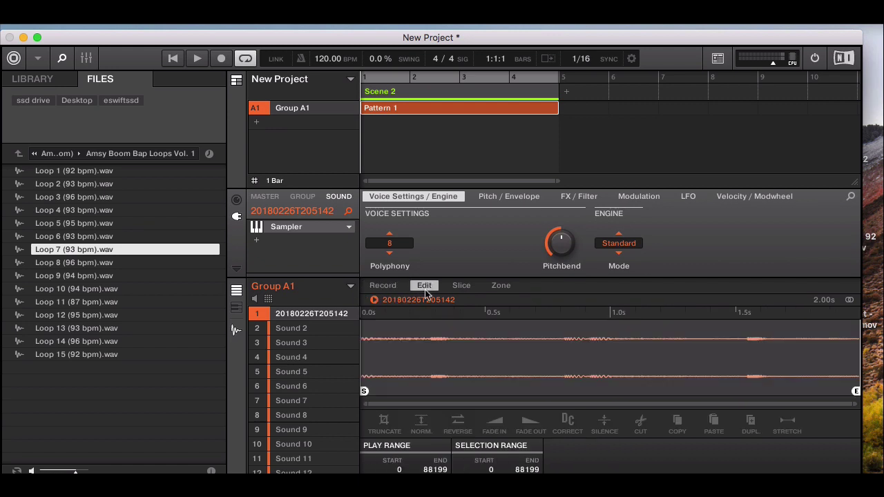
{"action": "left_click", "coordinate": [422, 427]}
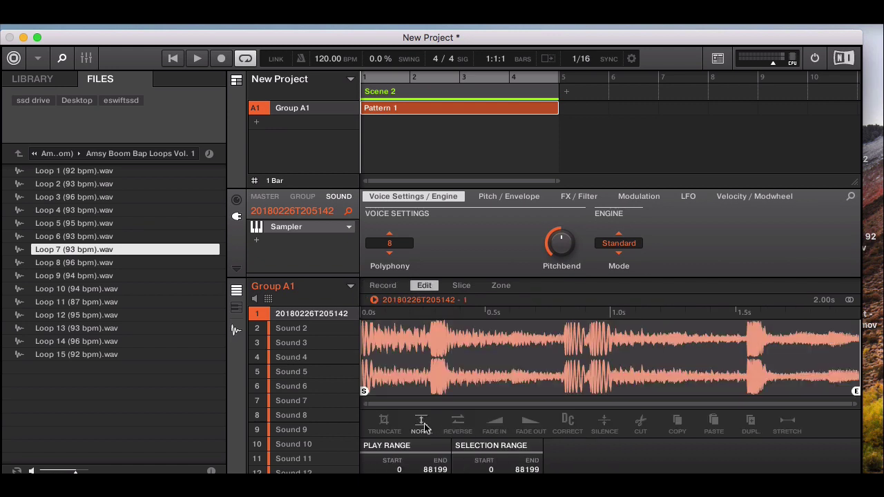
{"action": "left_click", "coordinate": [374, 301]}
{"action": "left_click", "coordinate": [382, 286]}
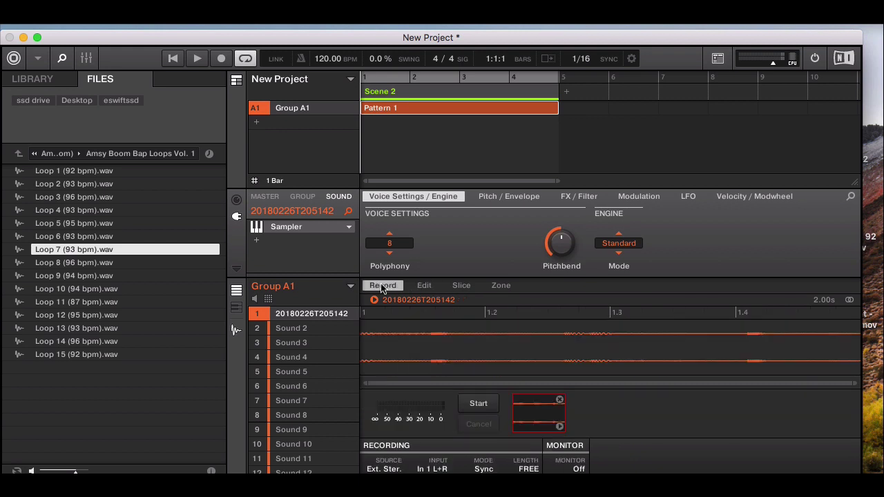